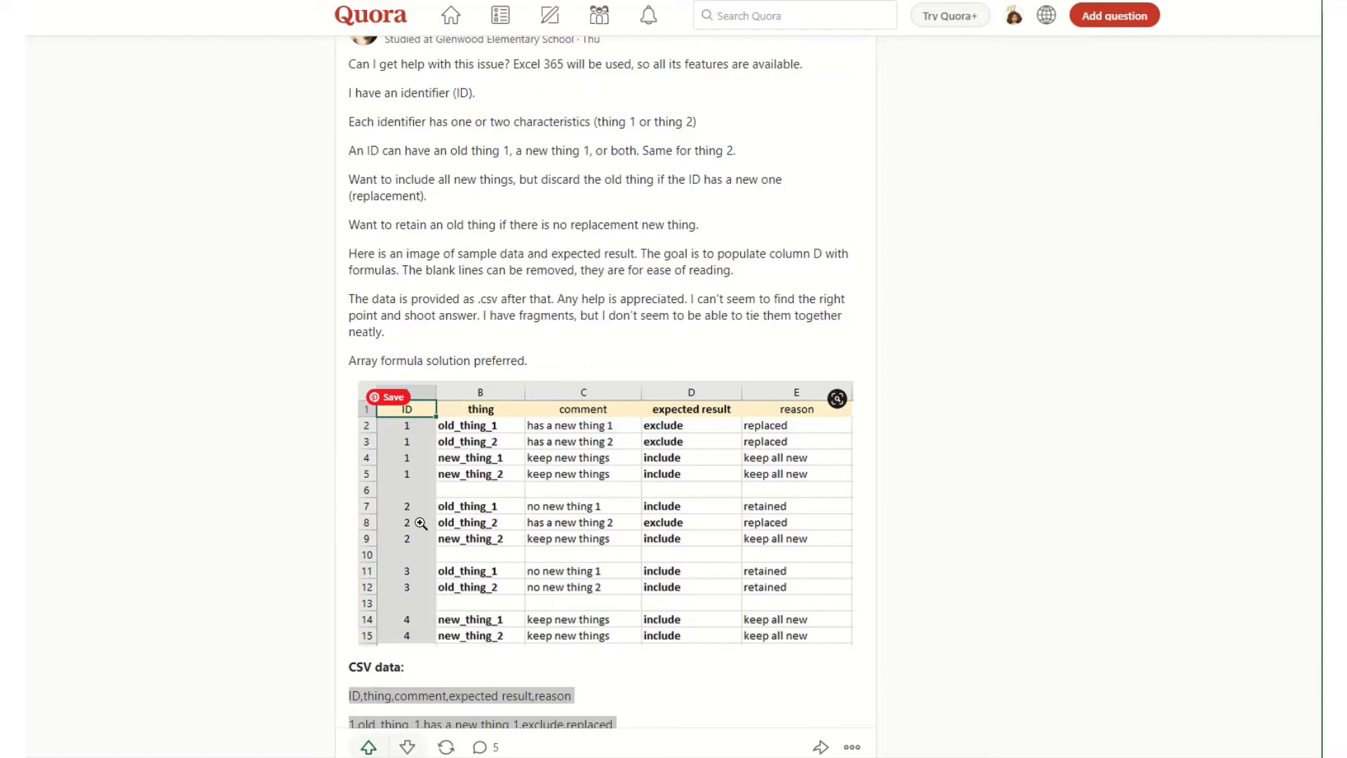
Scroll down the Quora question to show the CSV sample lines below the image.
scroll(390, 516, down, 4)
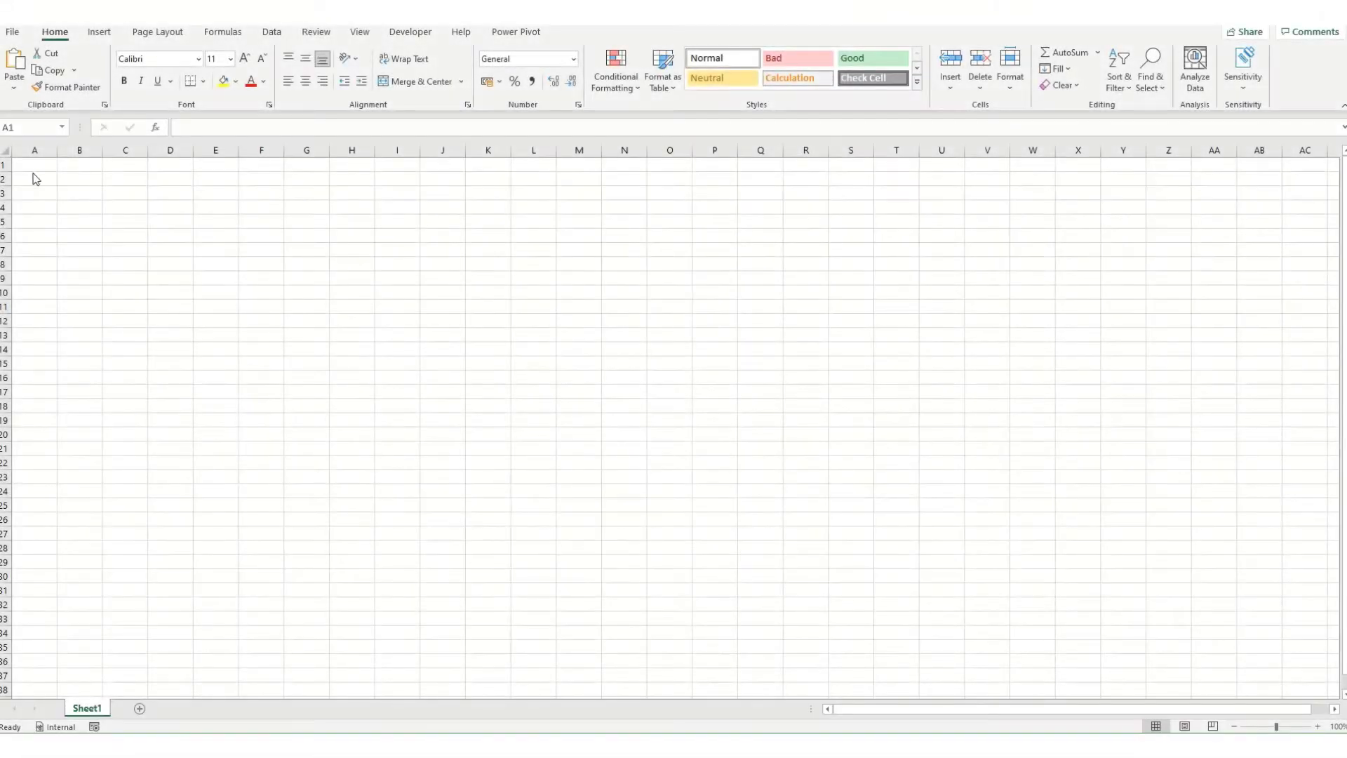
Paste the CSV sample lines as plain text into cell A1 with Paste Special.
click(24, 162)
key(ctrl+alt+v)
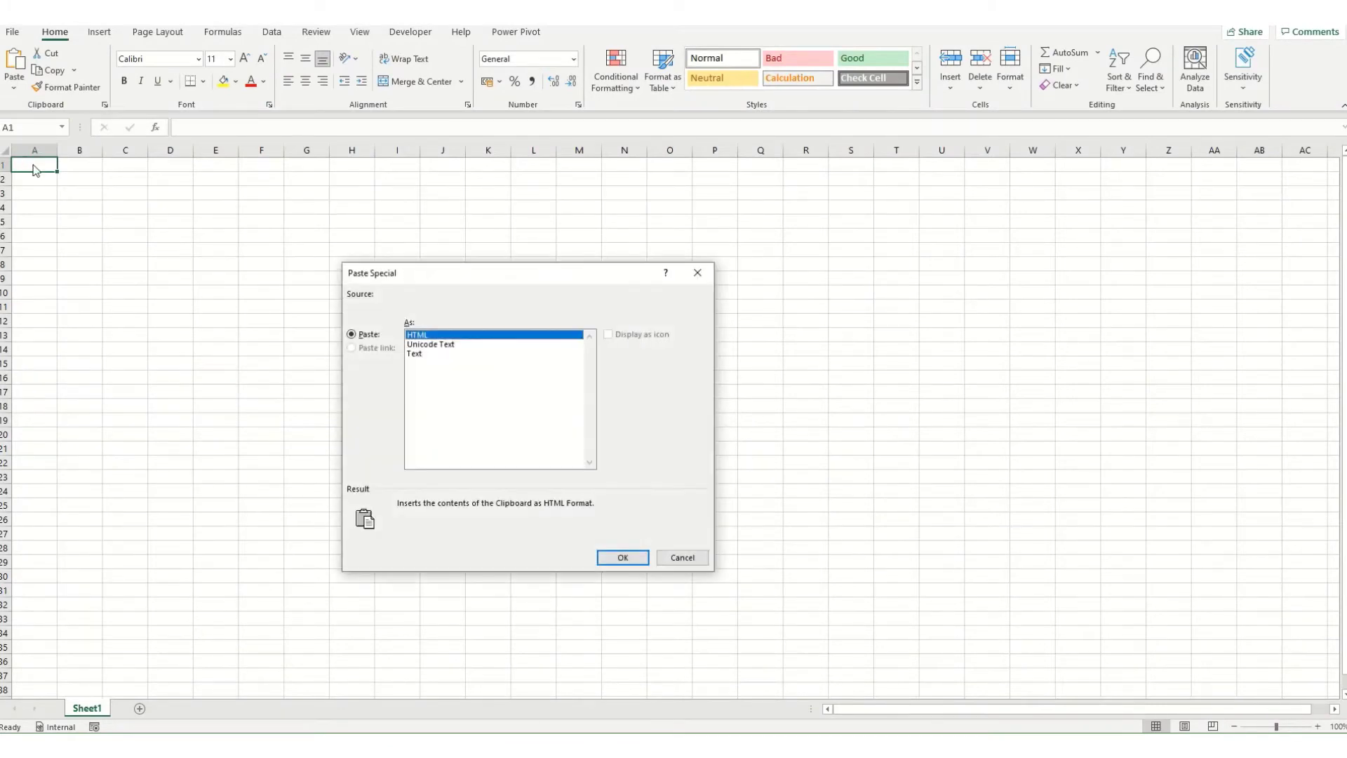
key(Down)
key(Down)
key(Return)
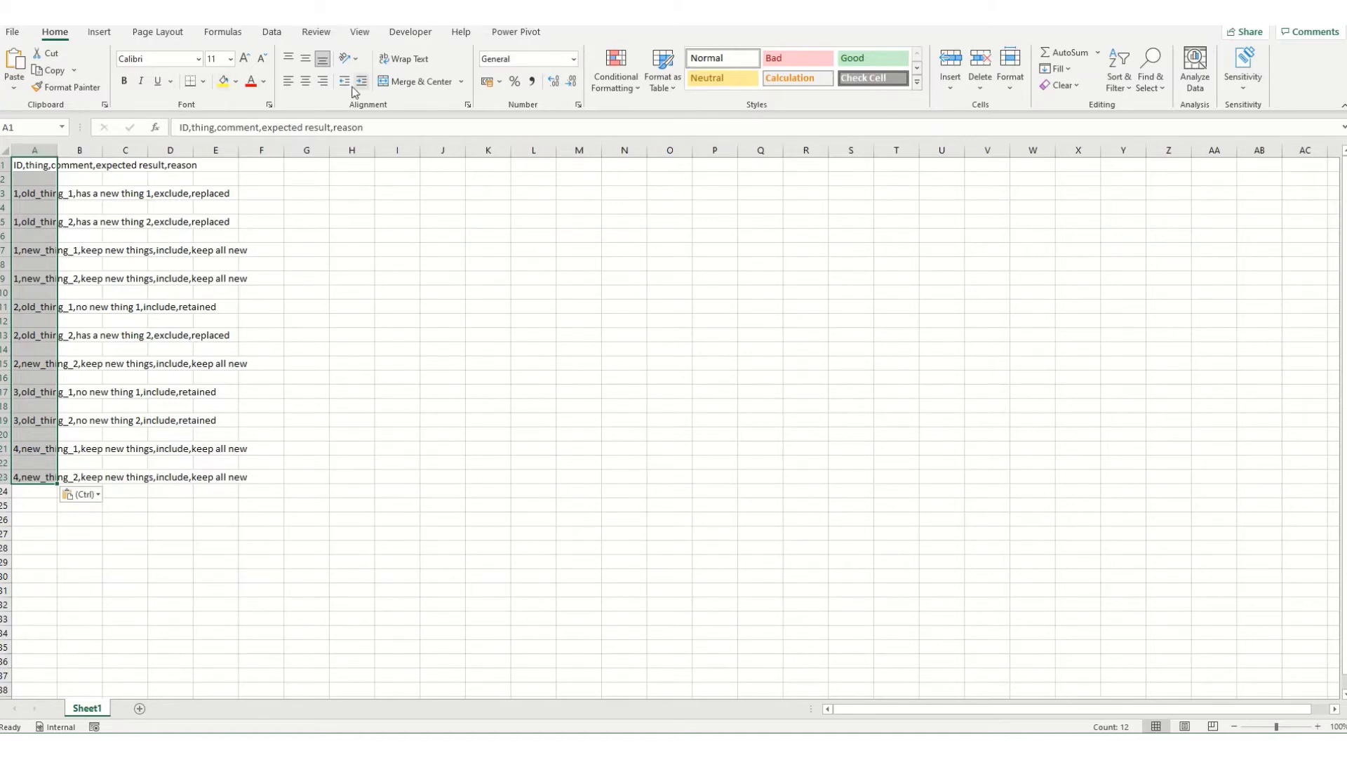
Split the lines on commas (not tabs) into columns A–E and autofit those columns.
click(272, 33)
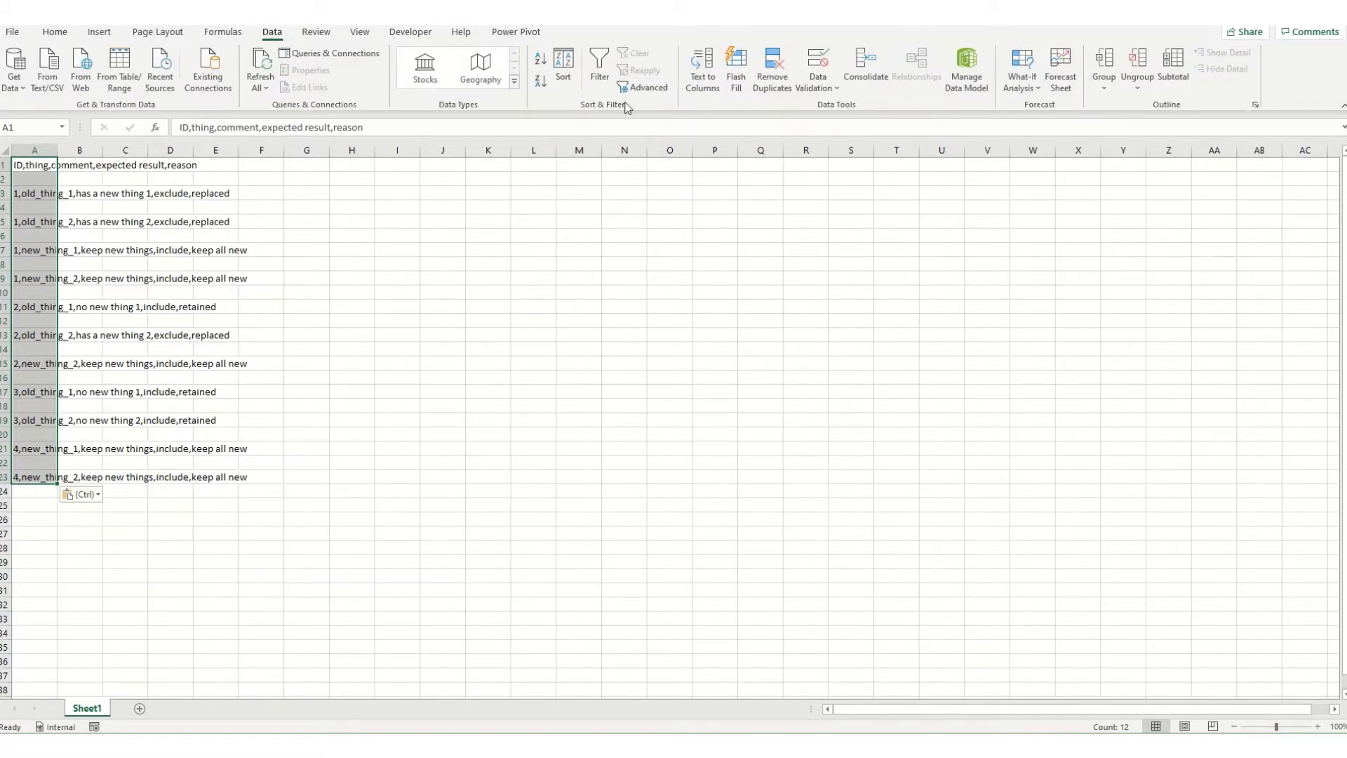
key(ctrl)
click(703, 77)
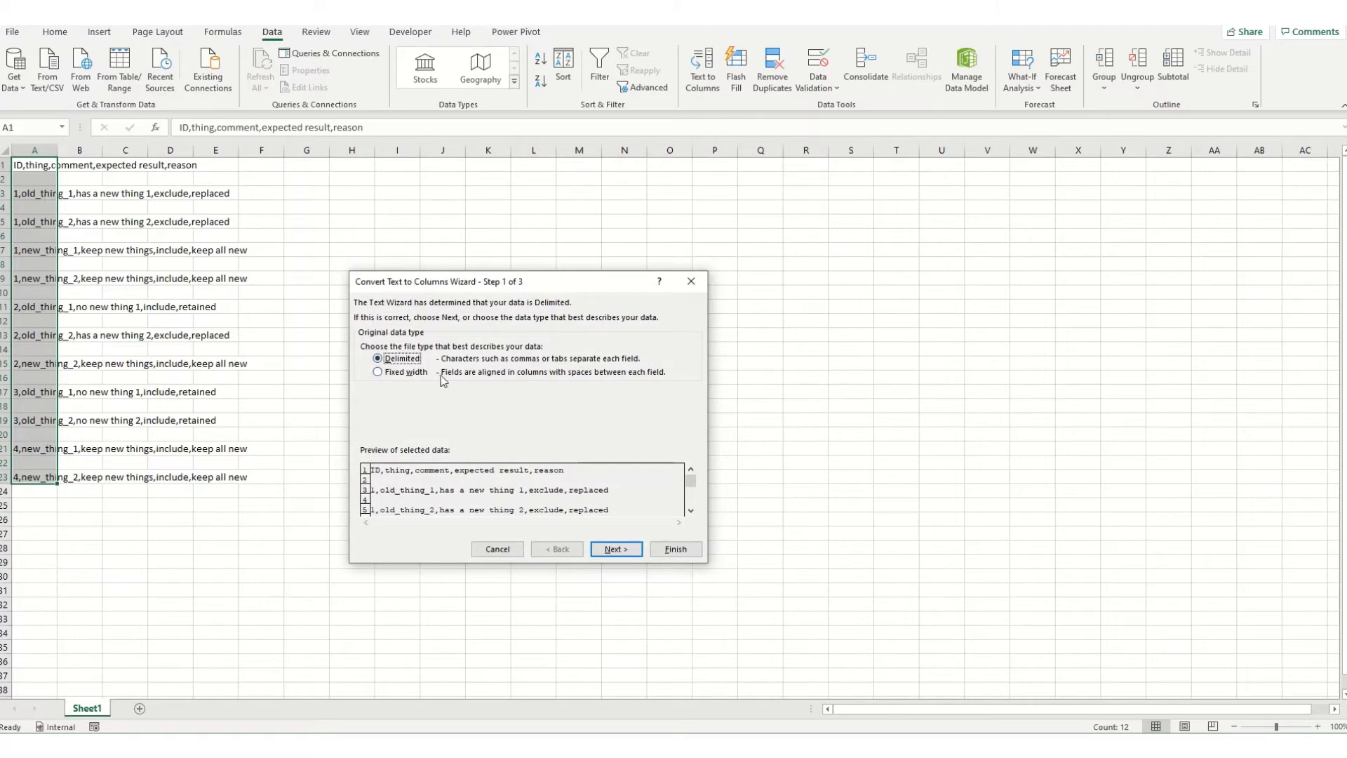
click(615, 549)
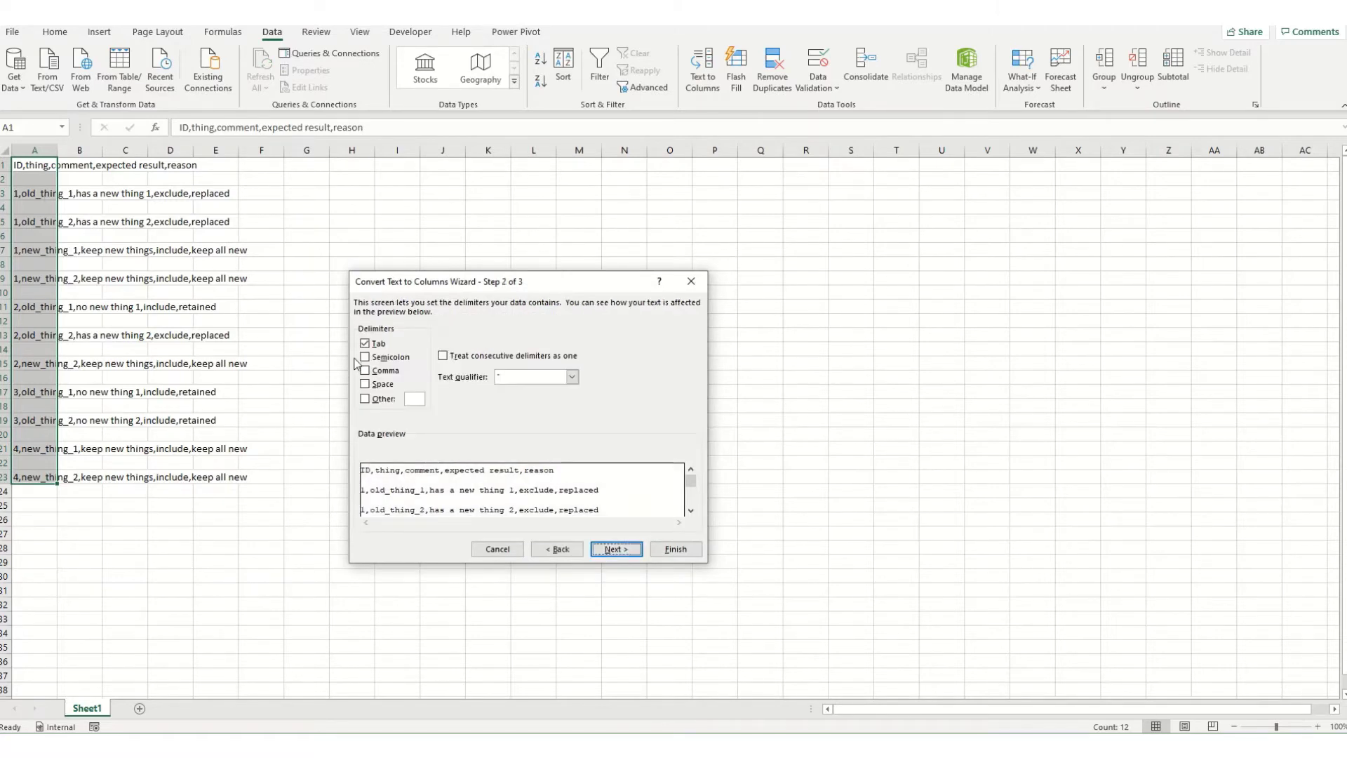
click(365, 343)
click(366, 370)
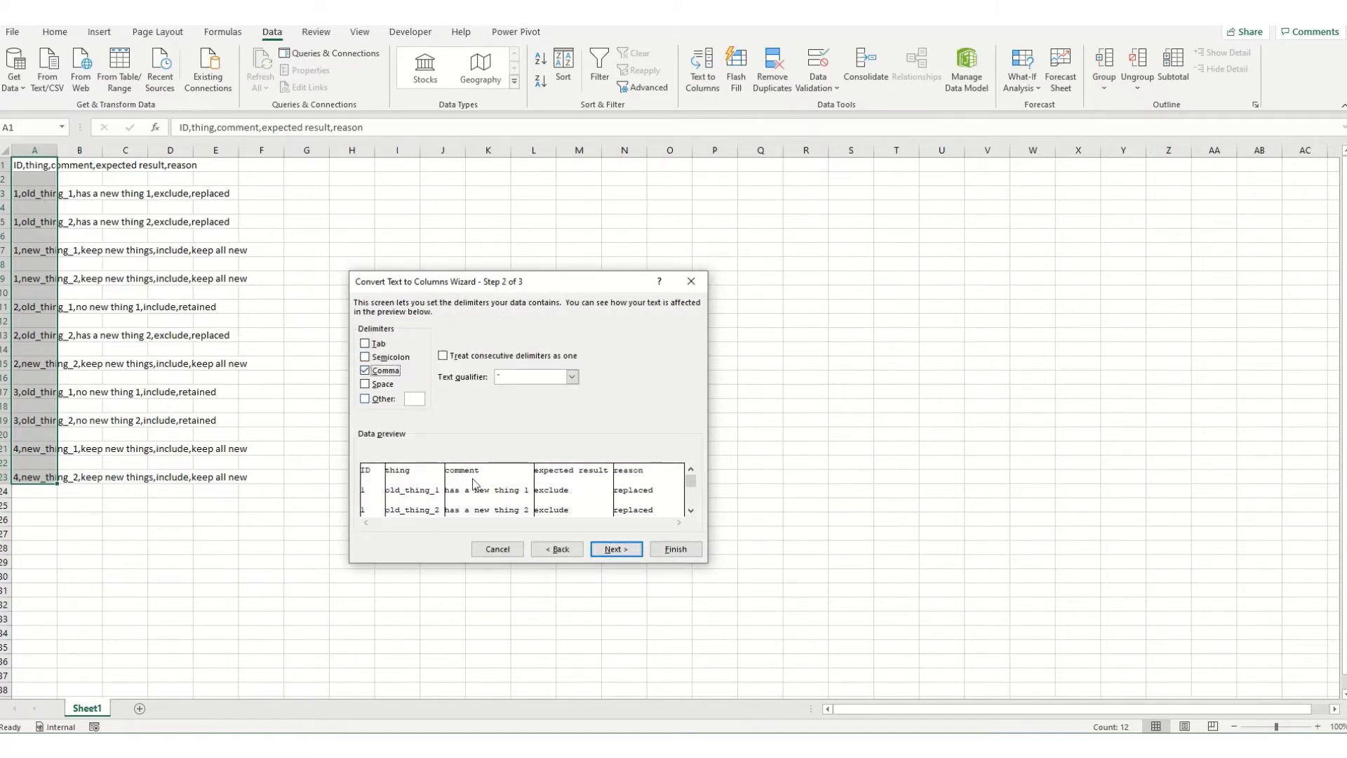
click(670, 550)
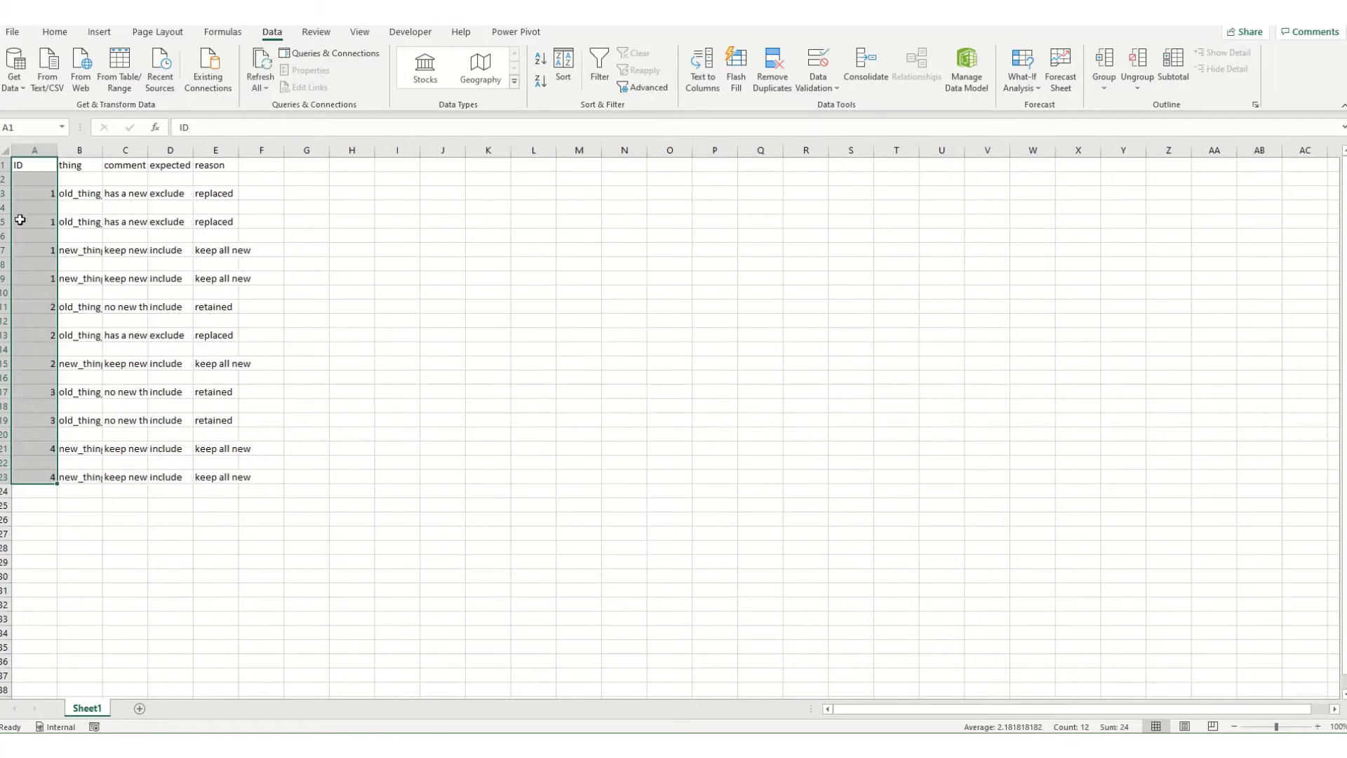
drag(38, 150, 214, 150)
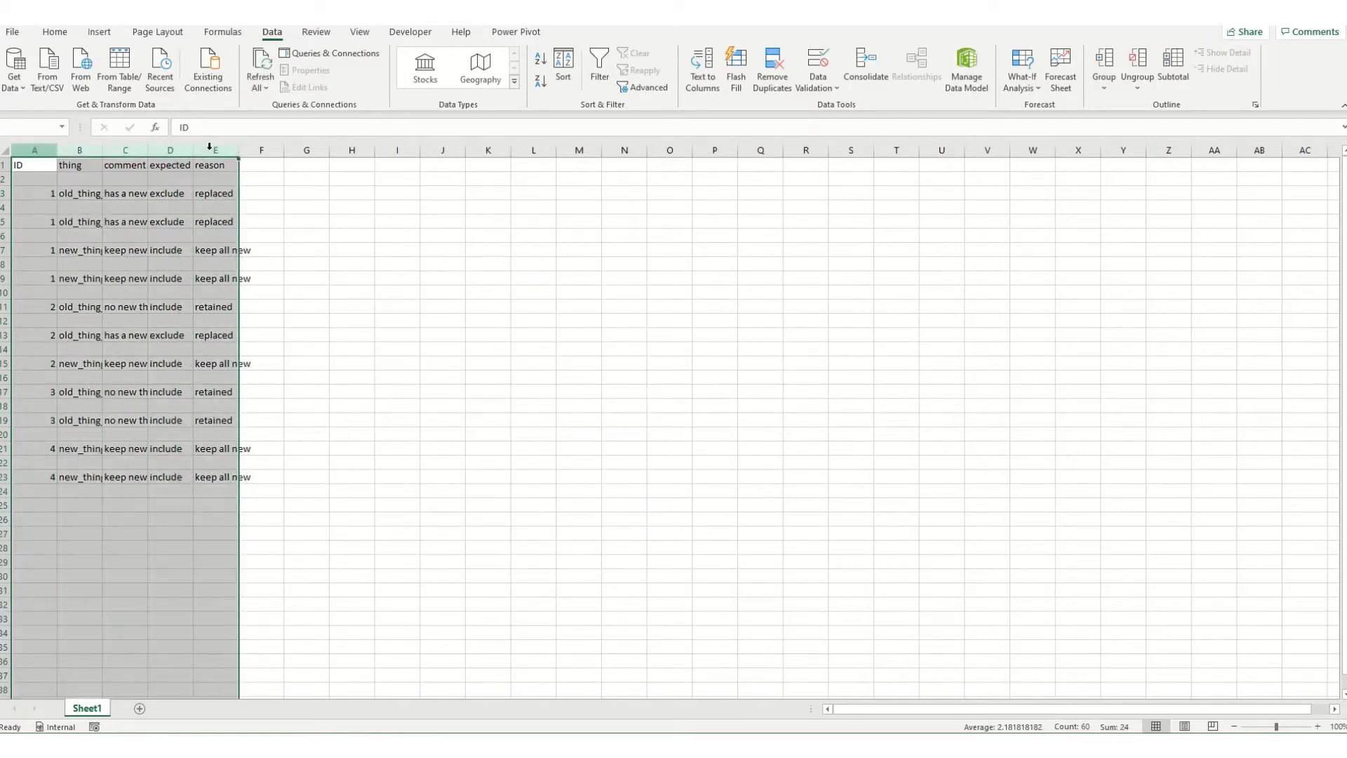
double_click(193, 153)
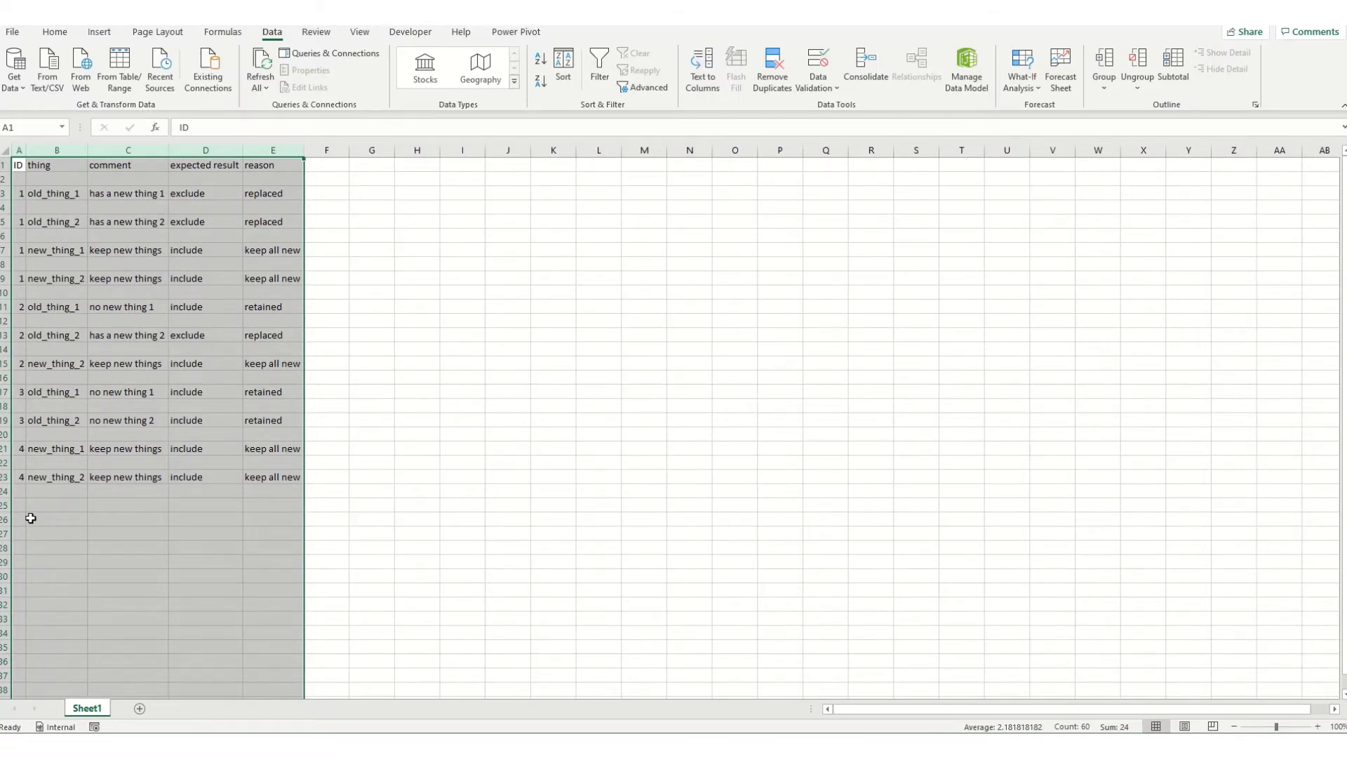
Insert an empty column A before the data.
click(19, 150)
right_click(19, 151)
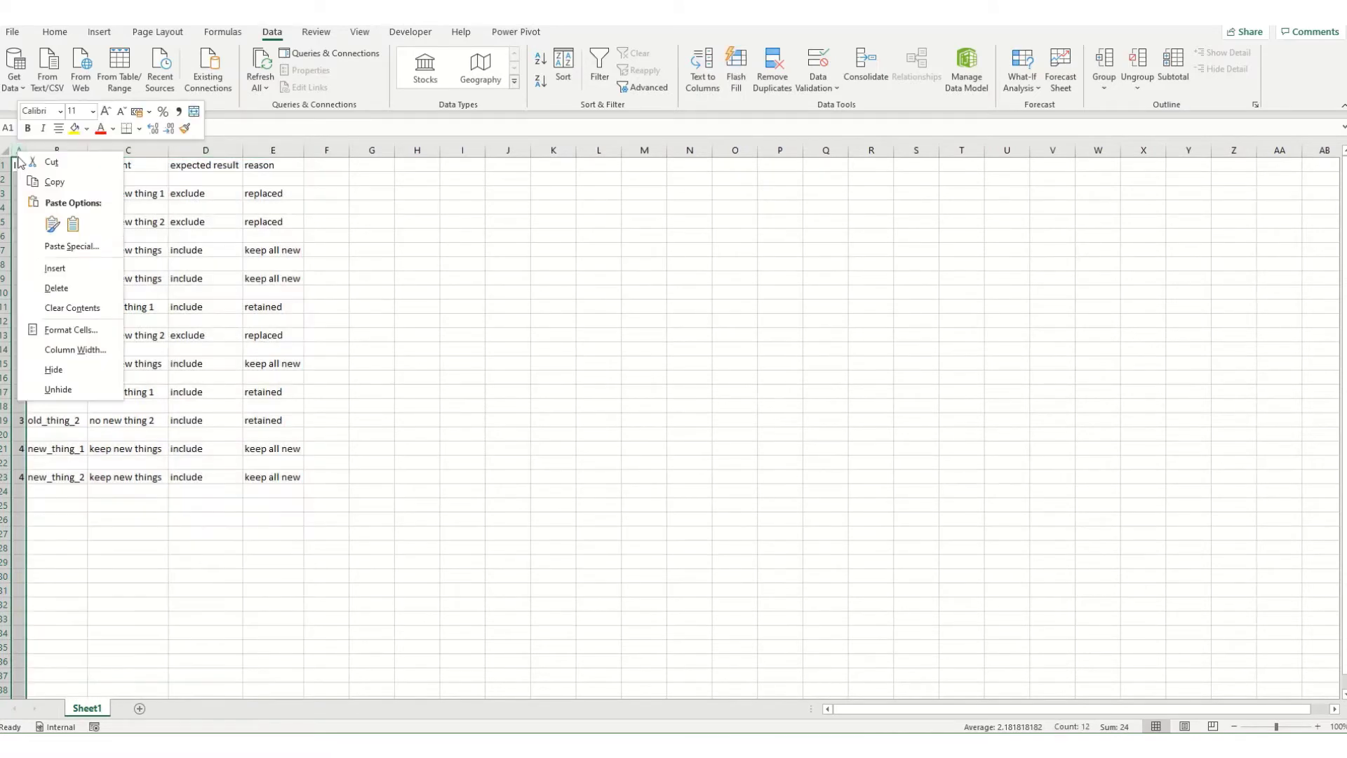
click(66, 269)
Enter a Ref header in A1 and number the data rows 1 to 11.
click(24, 160)
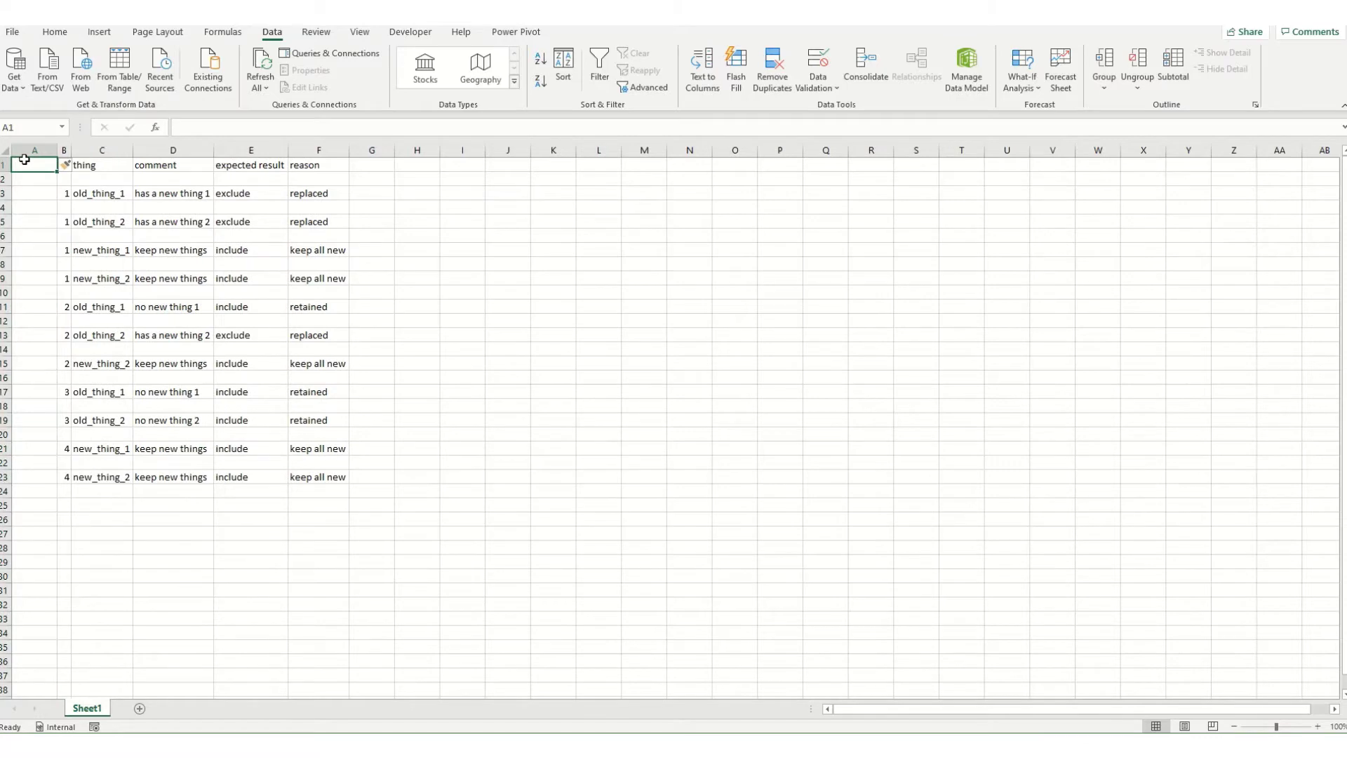
text(Ref)
key(Return)
key(Return)
text(1)
key(Return)
key(Return)
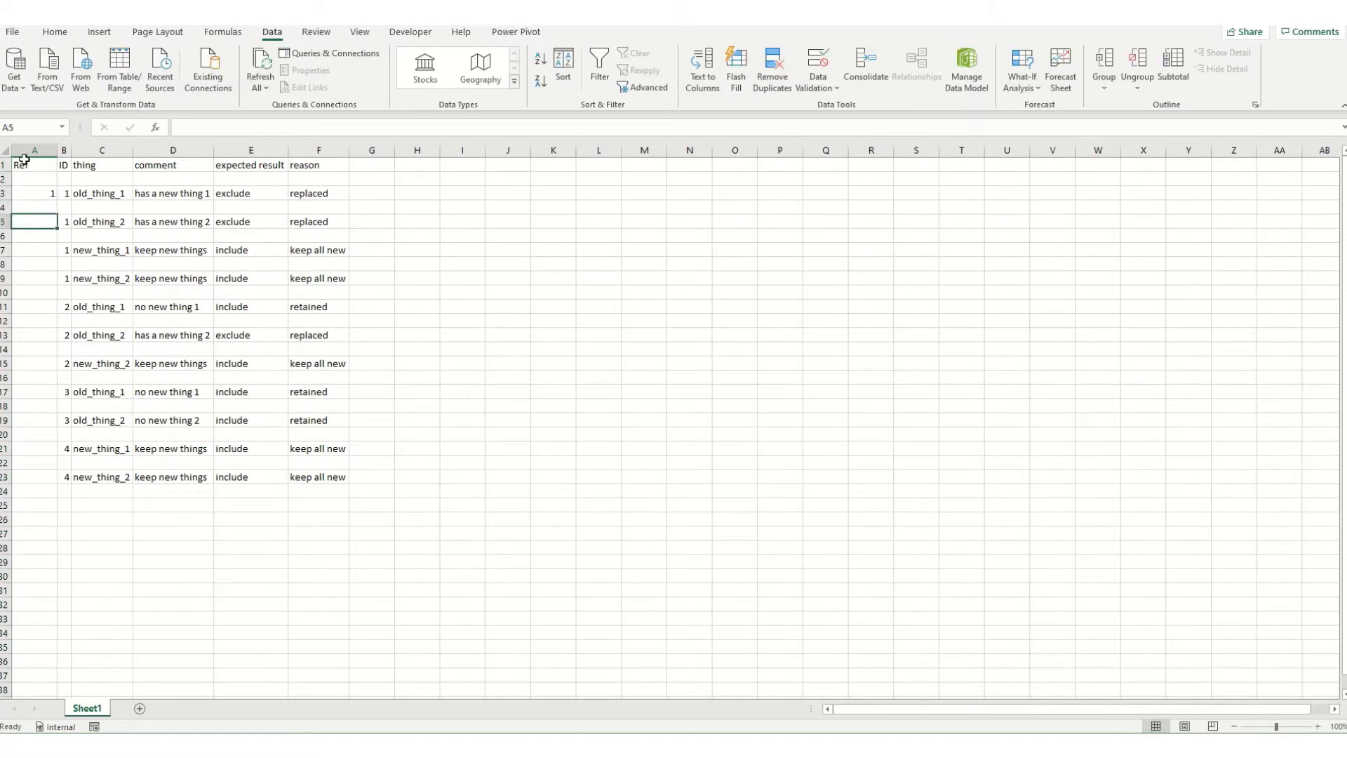
text(2)
key(Return)
key(Return)
text(3)
key(Return)
key(Return)
text(4)
key(Return)
key(Return)
text(5)
key(Return)
key(Return)
text(6)
key(Return)
text(7)
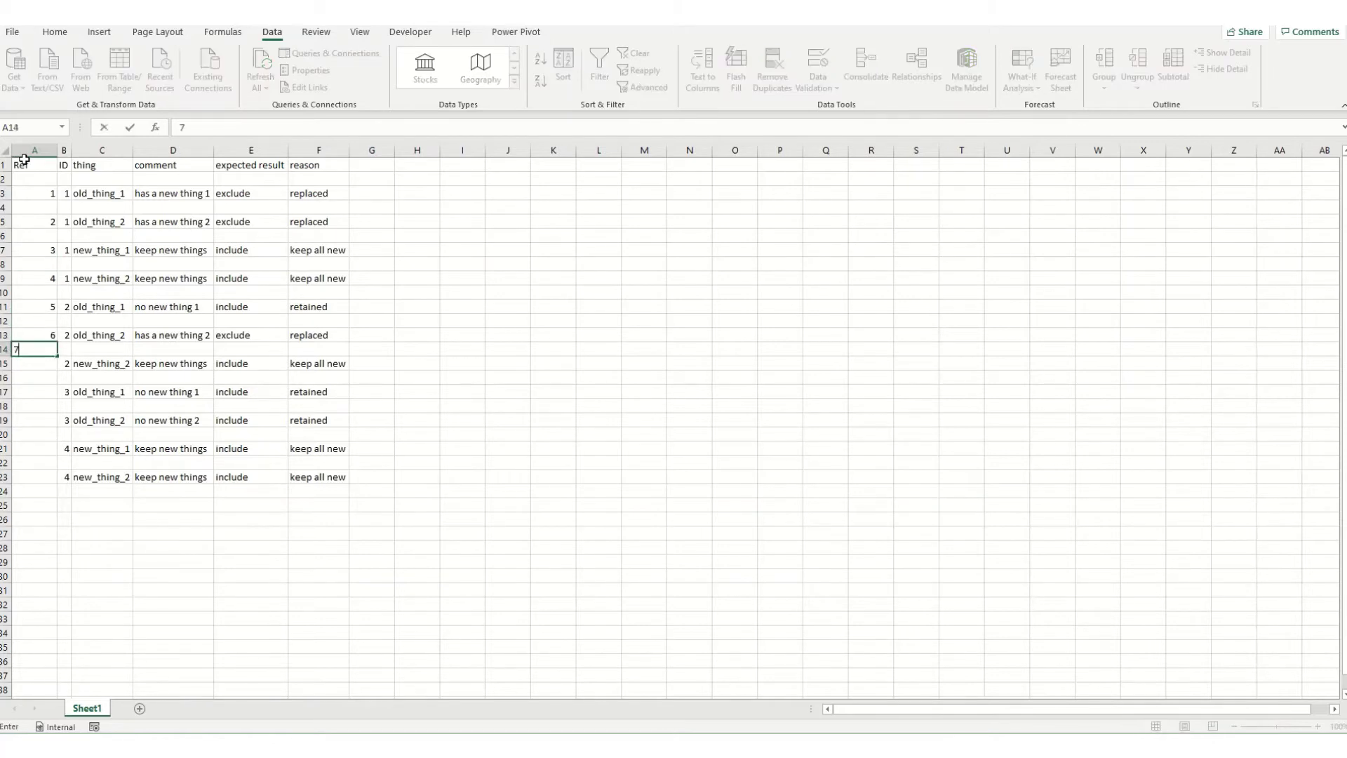
key(Return)
key(ctrl+z)
key(Down)
text(7)
key(Return)
text(8)
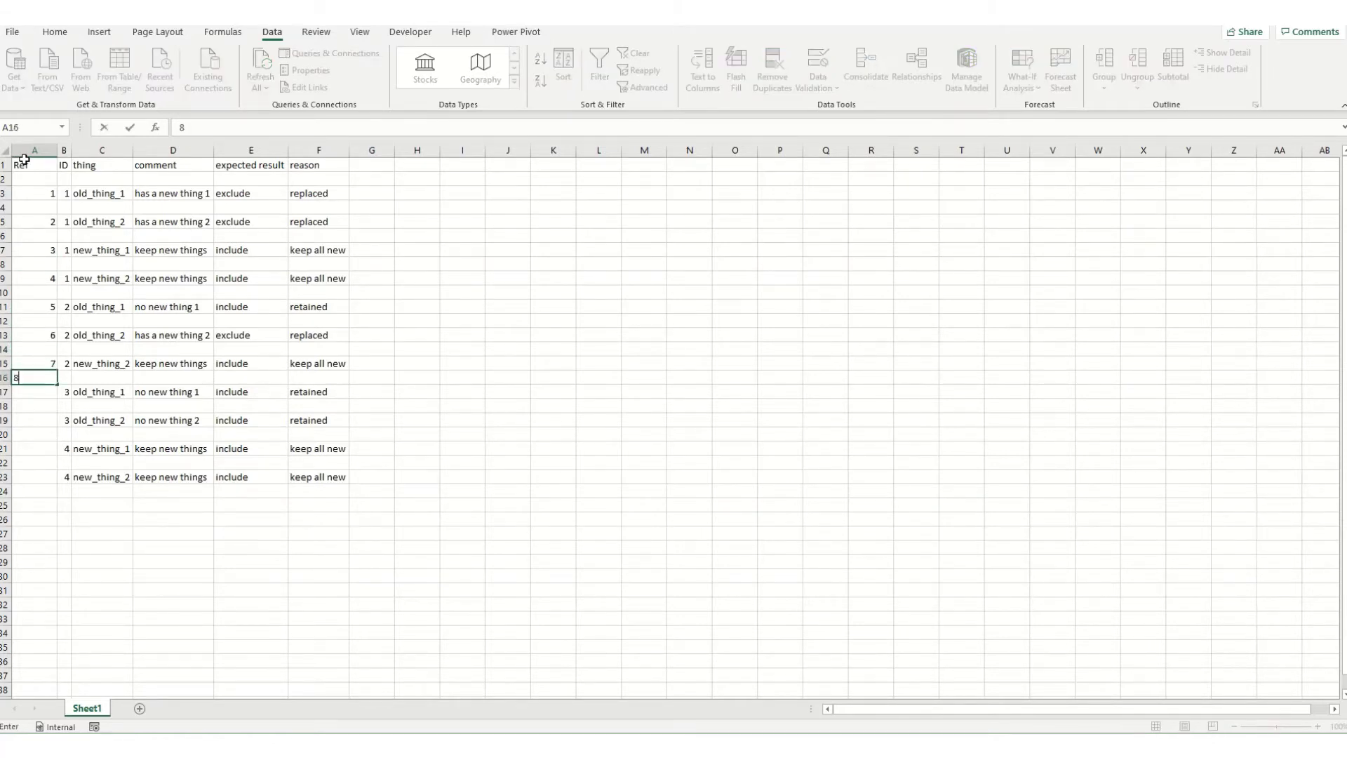
key(Return)
text(9)
drag(24, 378, 24, 386)
text(9)
key(Return)
key(Return)
text(10)
key(Return)
key(Return)
text(11)
key(Return)
Format A1:F23 as a medium gray table with headers.
drag(21, 162, 21, 179)
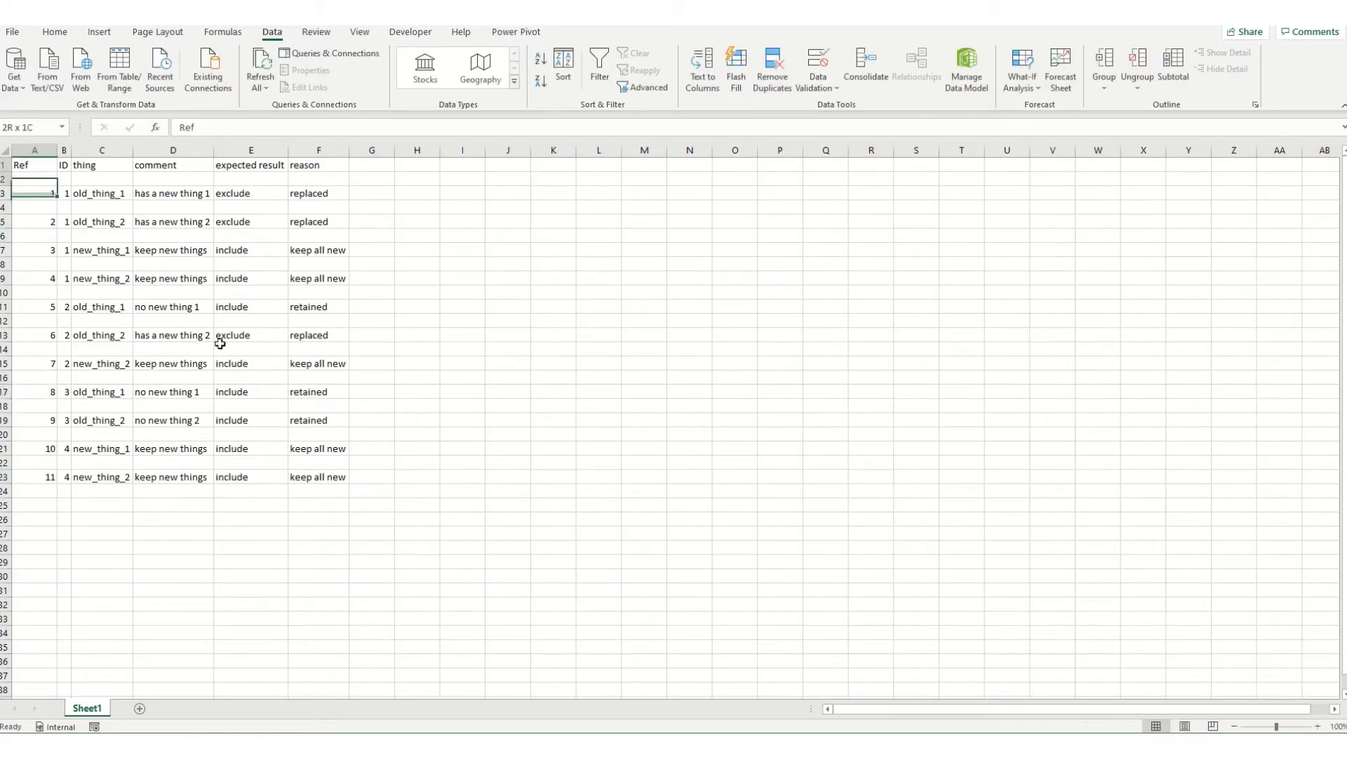
drag(220, 343, 320, 470)
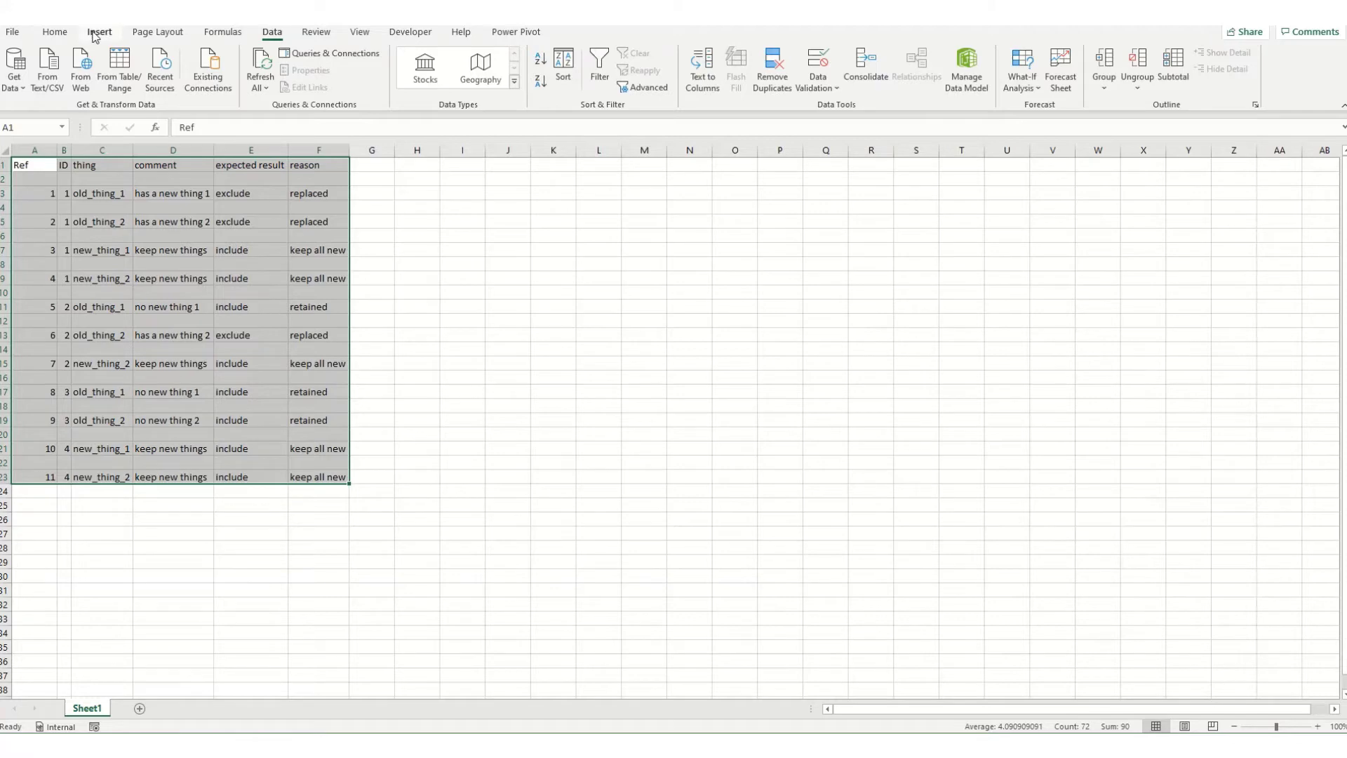
click(54, 34)
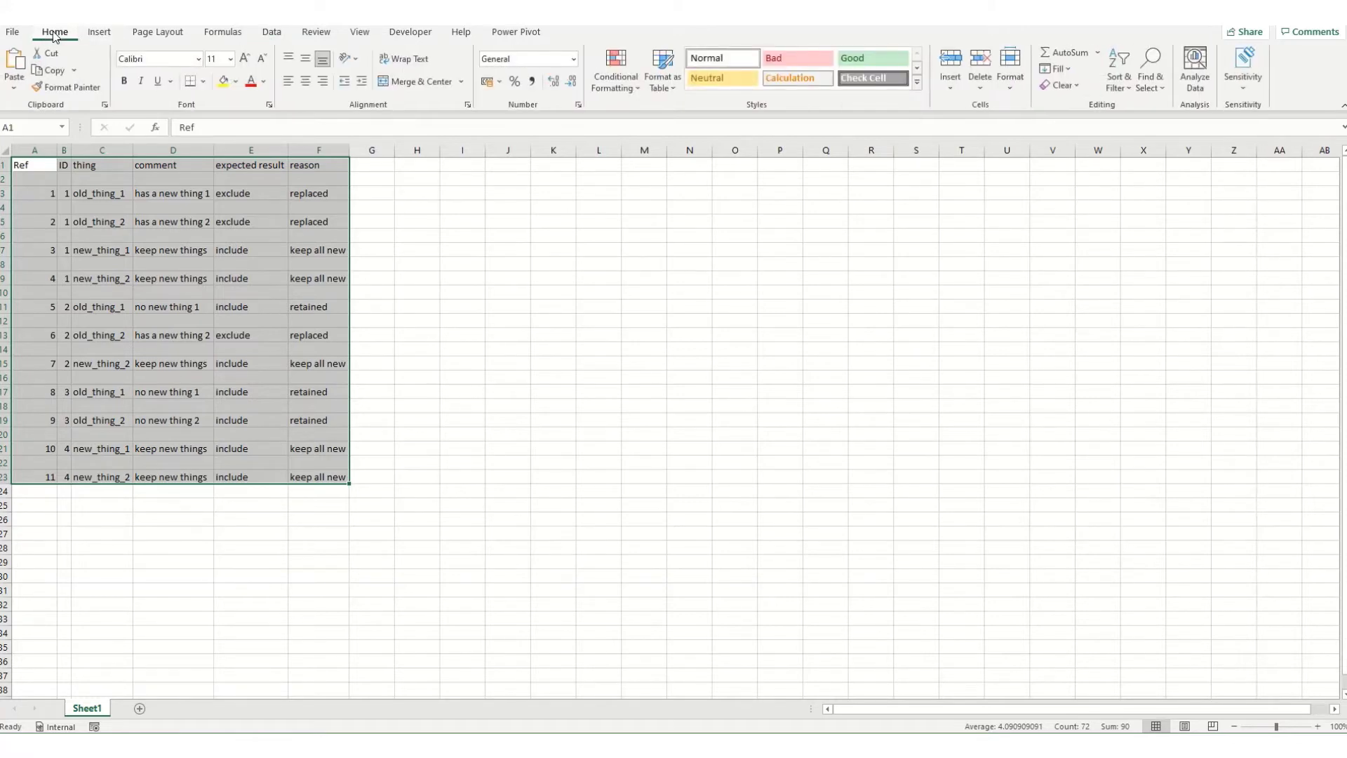
click(660, 74)
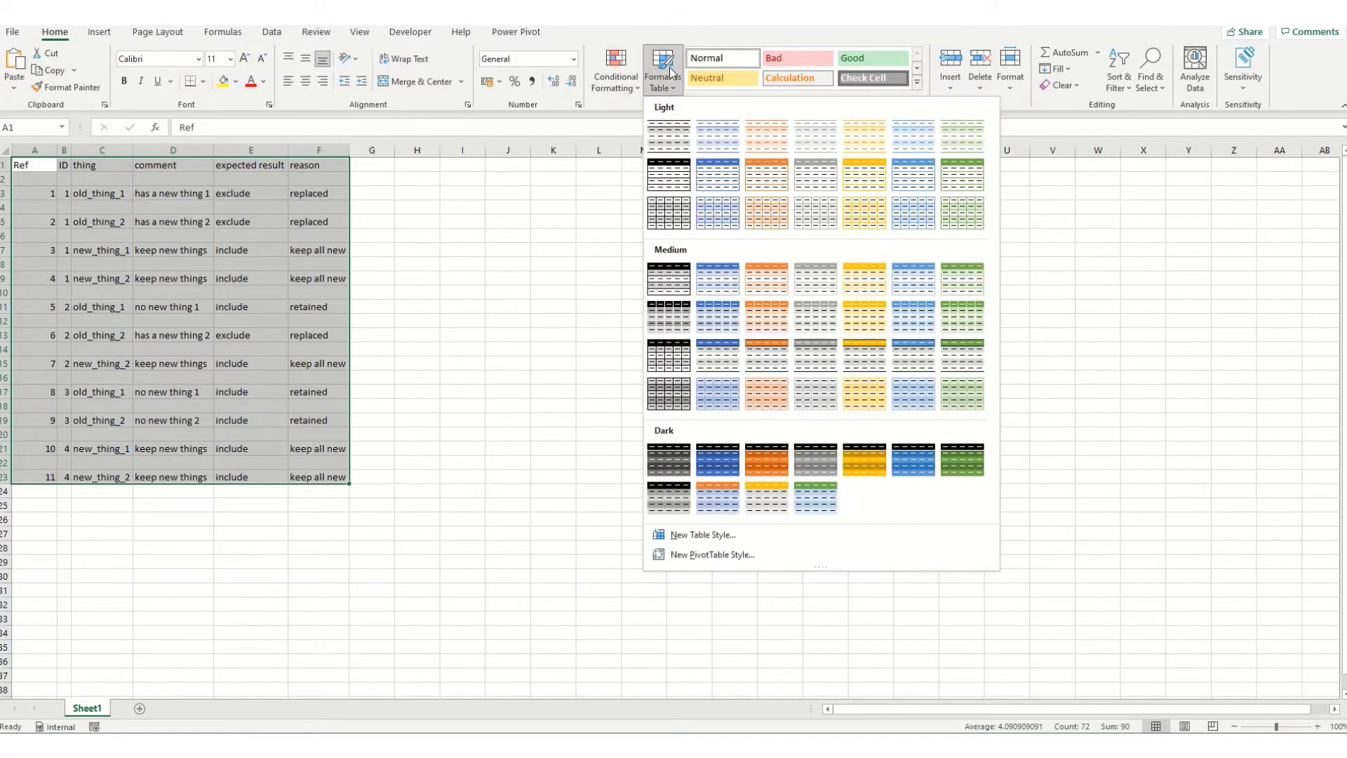
click(816, 281)
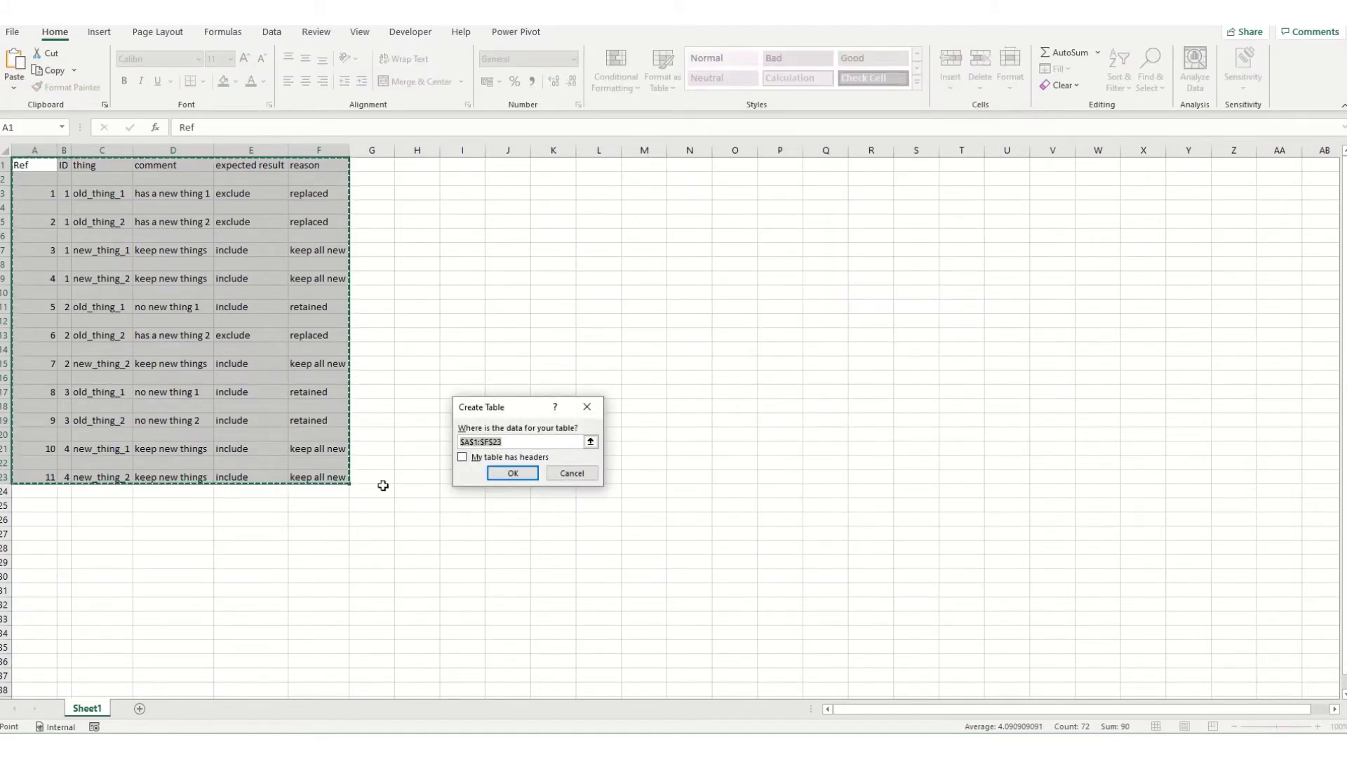
click(462, 457)
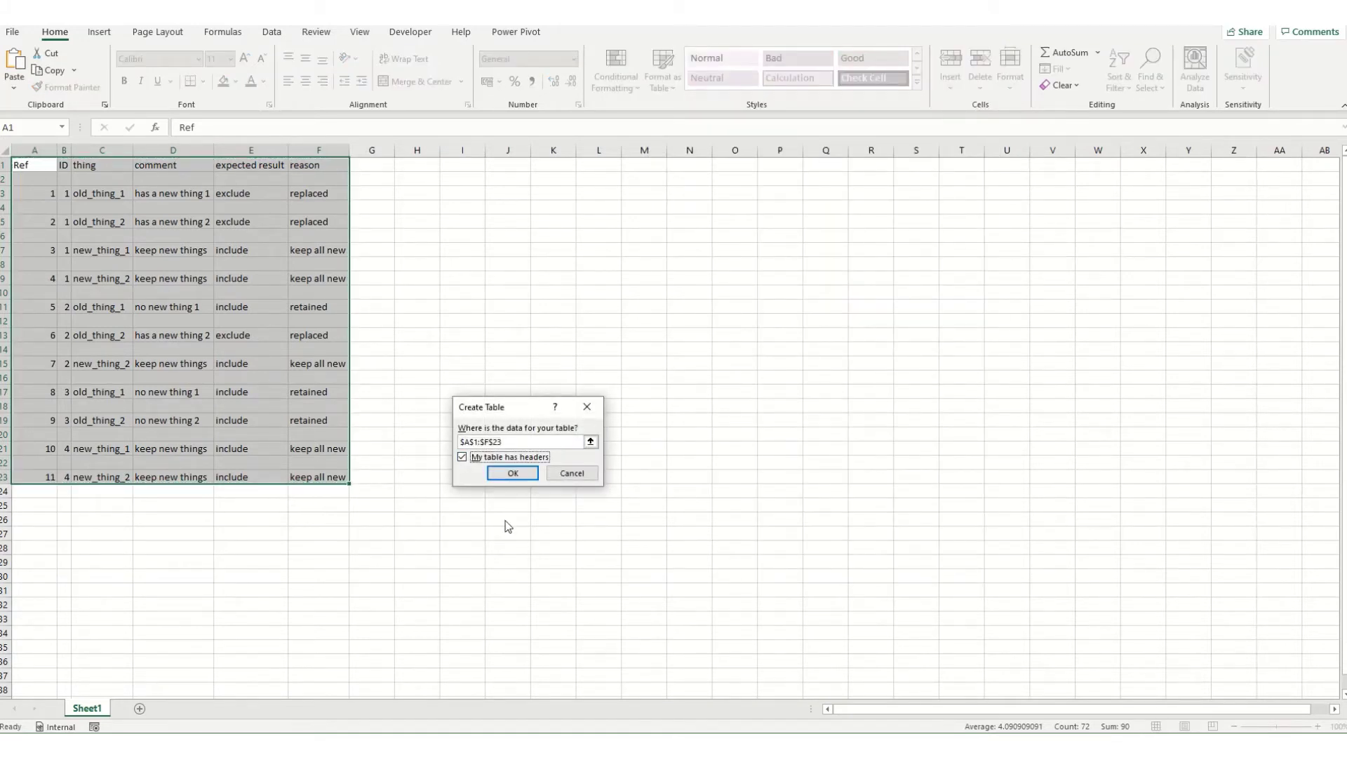
click(512, 474)
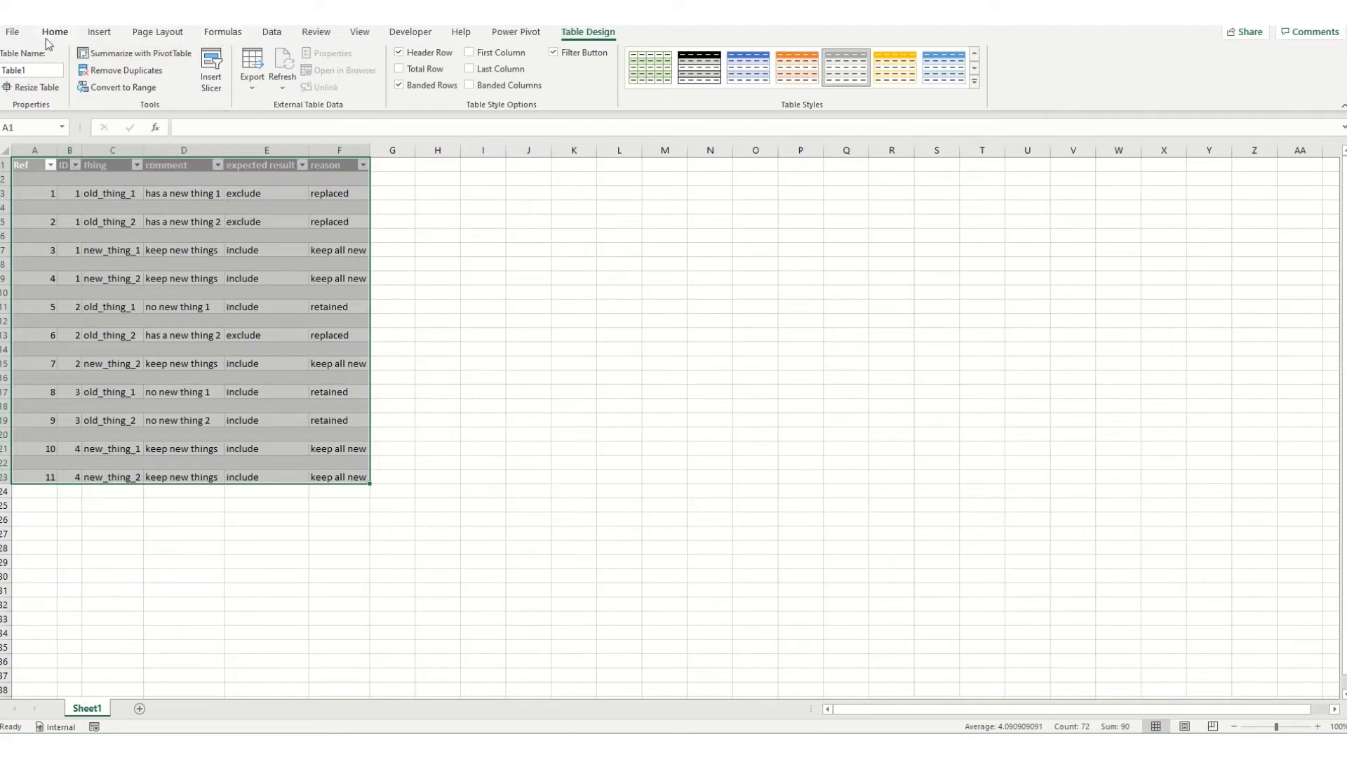
Load Table1 into the Power Query Editor from Table/Range.
click(272, 33)
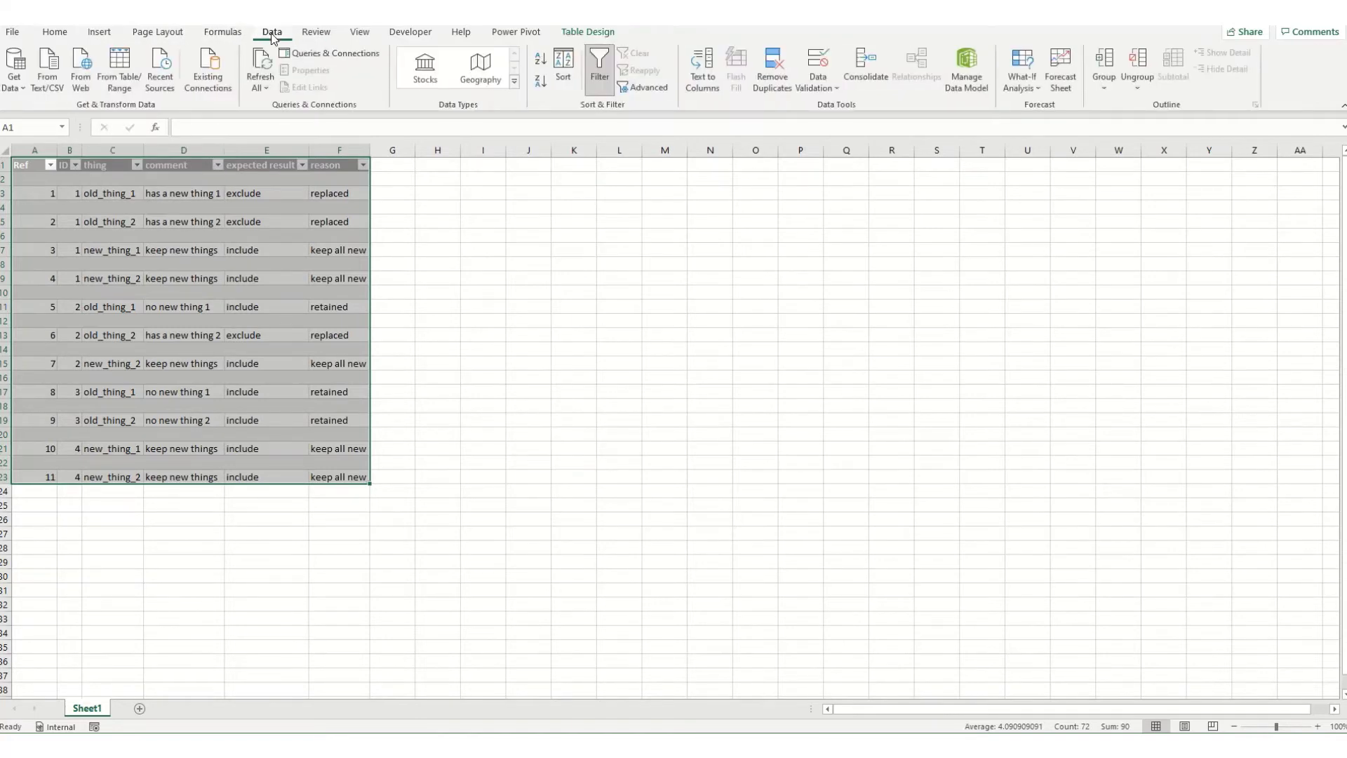
click(14, 78)
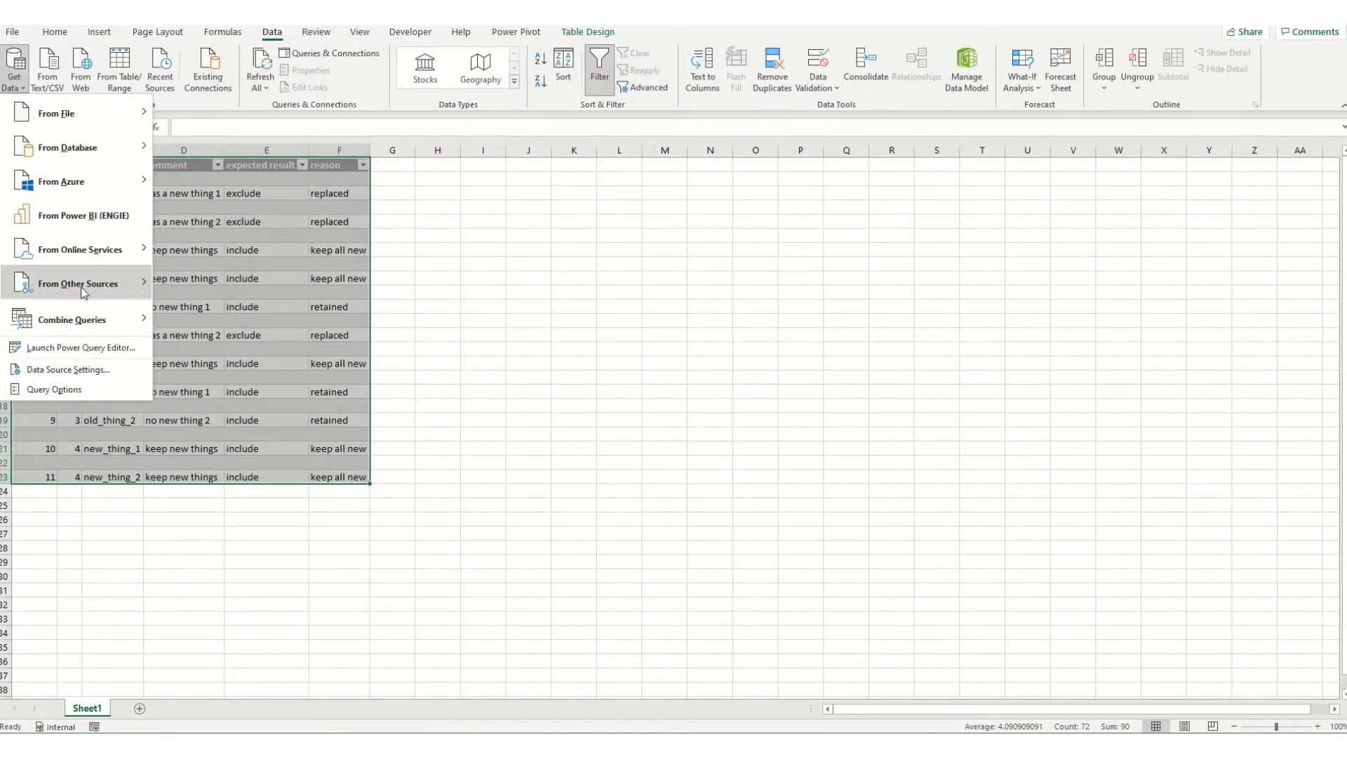
mouse_move(82, 291)
click(247, 288)
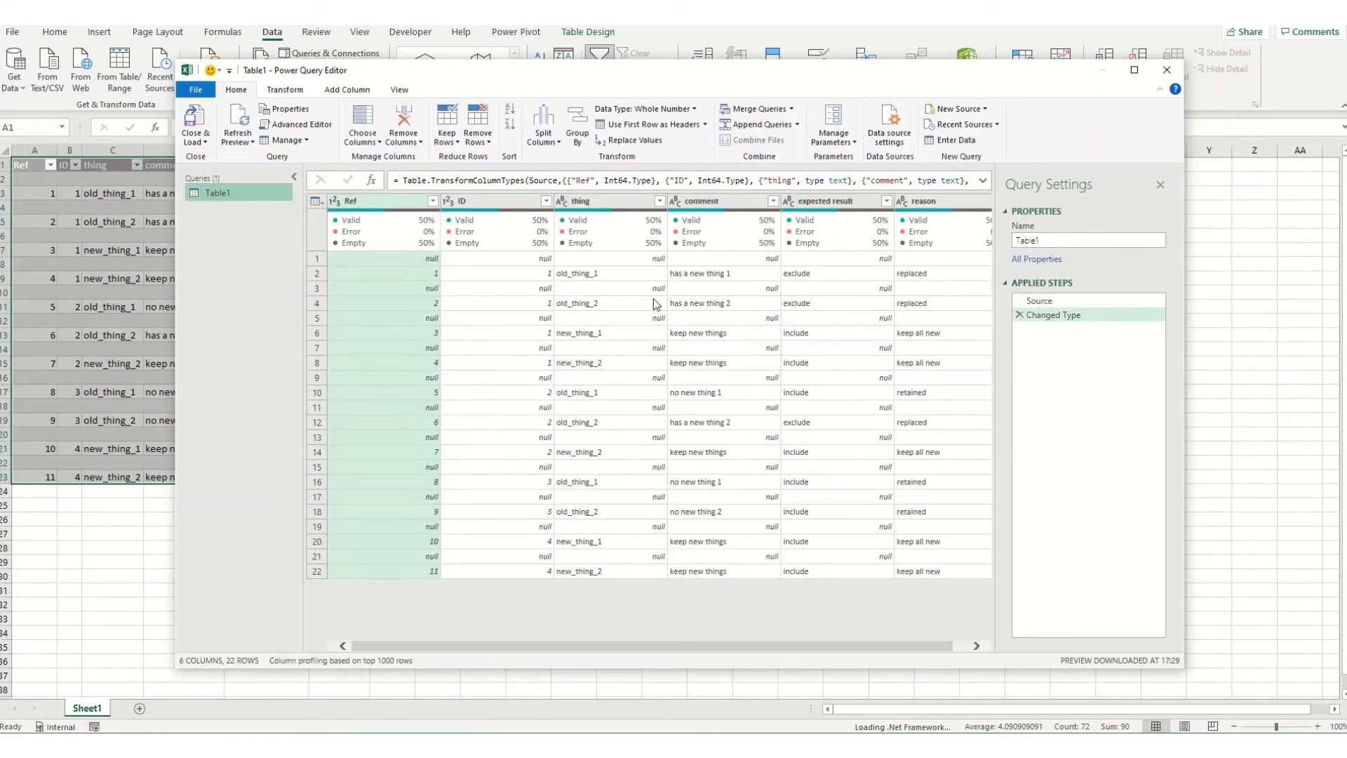
Rename the query to Output.
click(1090, 239)
key(ctrl+a)
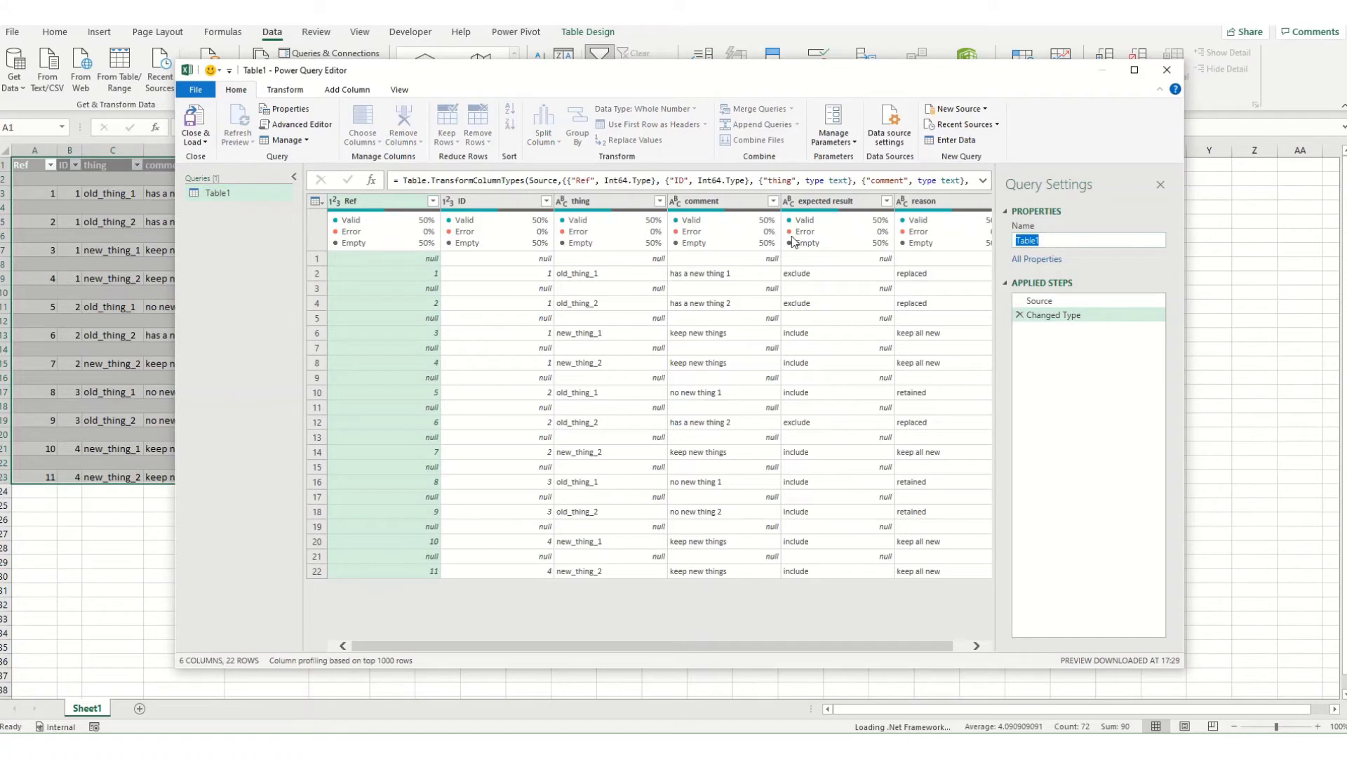
text(C)
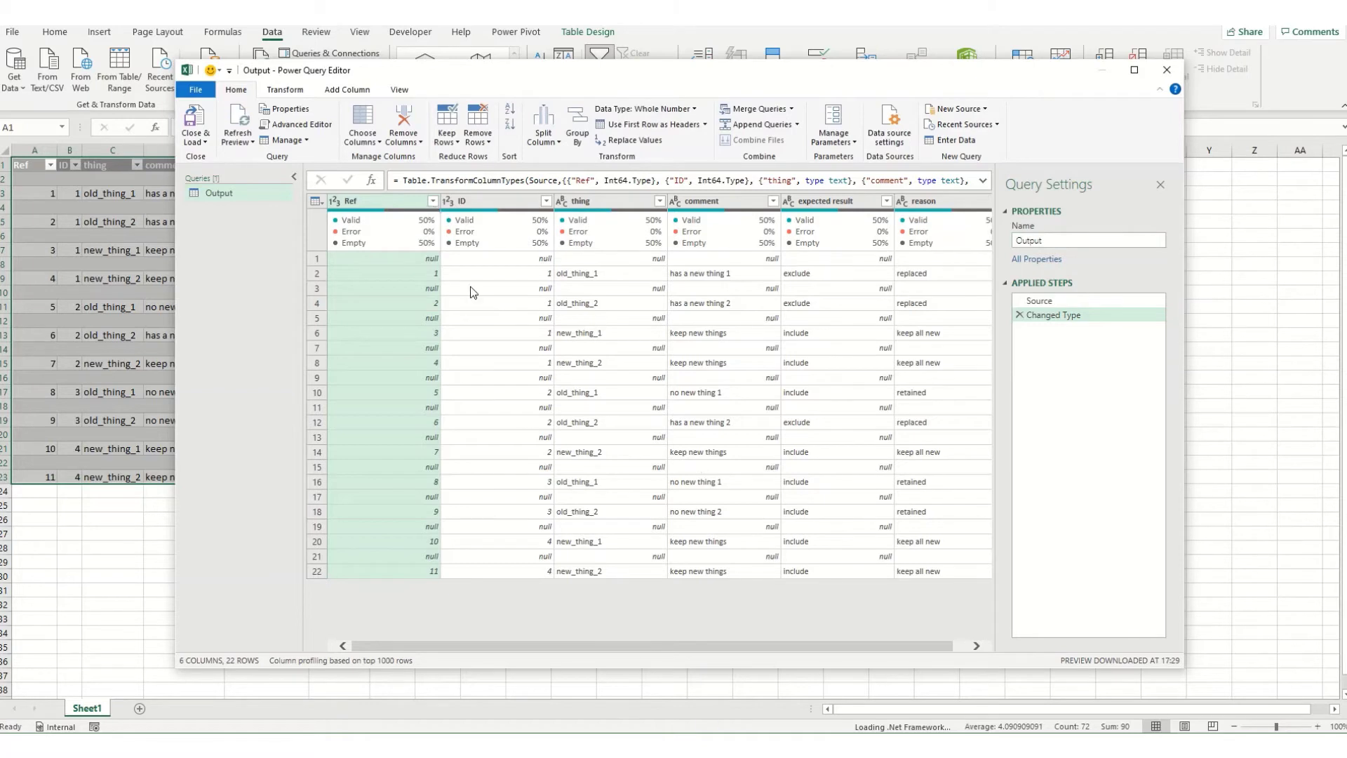
Filter the Ref column to exclude null rows.
click(432, 202)
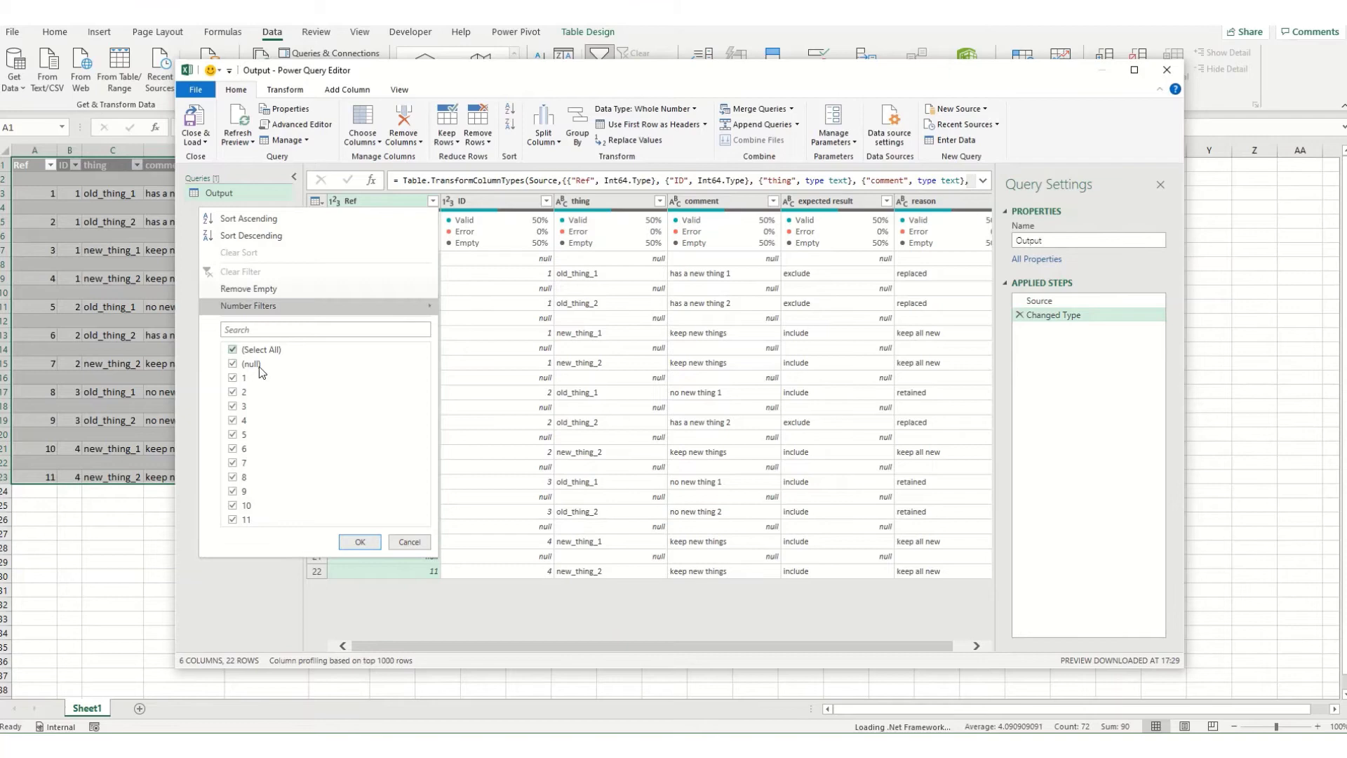
click(233, 364)
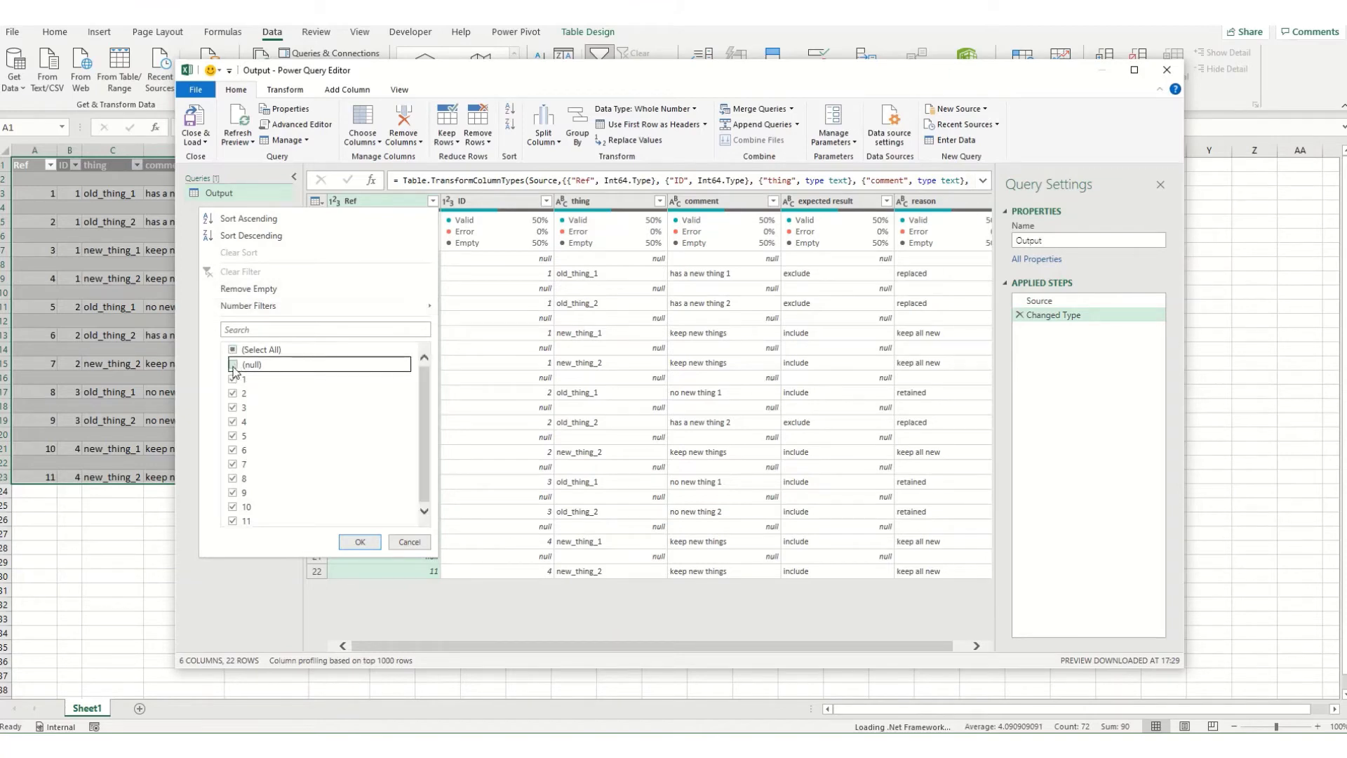
click(360, 542)
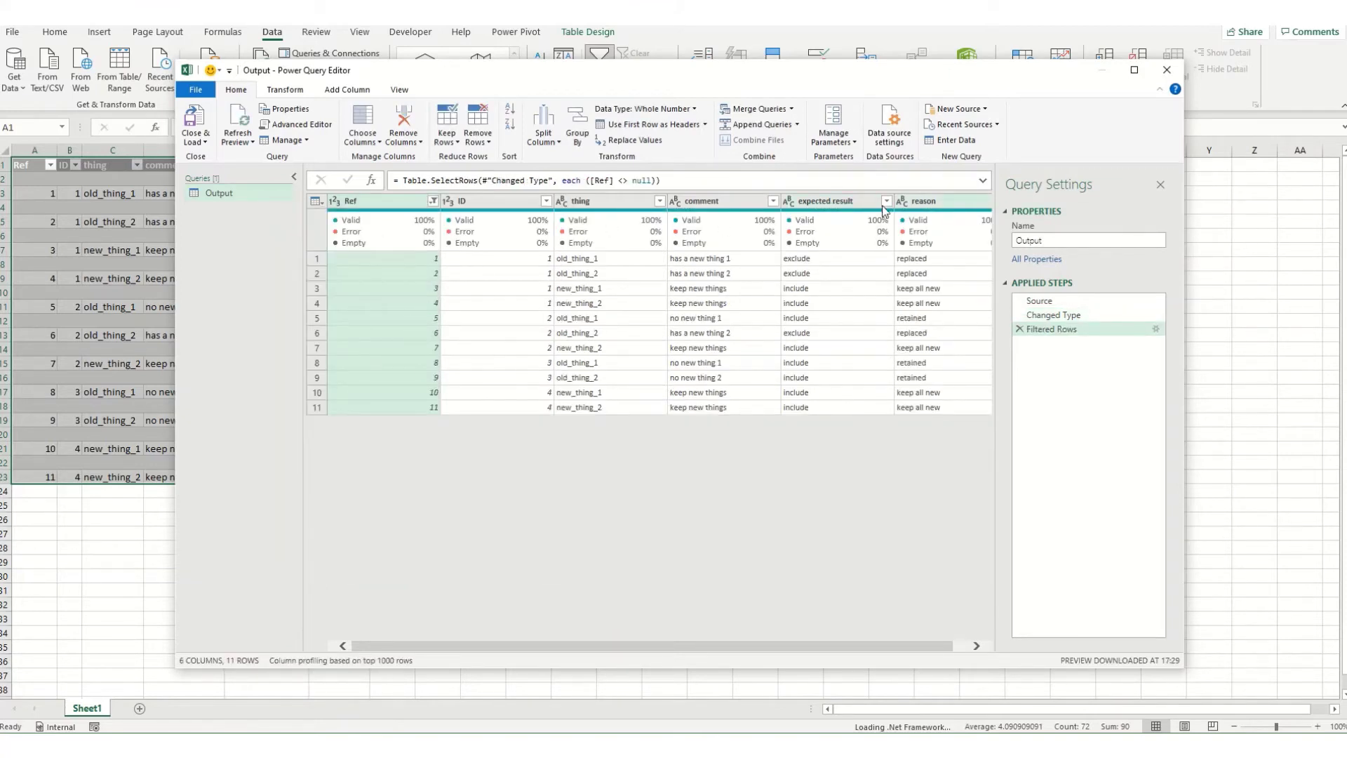
Remove the expected result and reason columns.
click(838, 204)
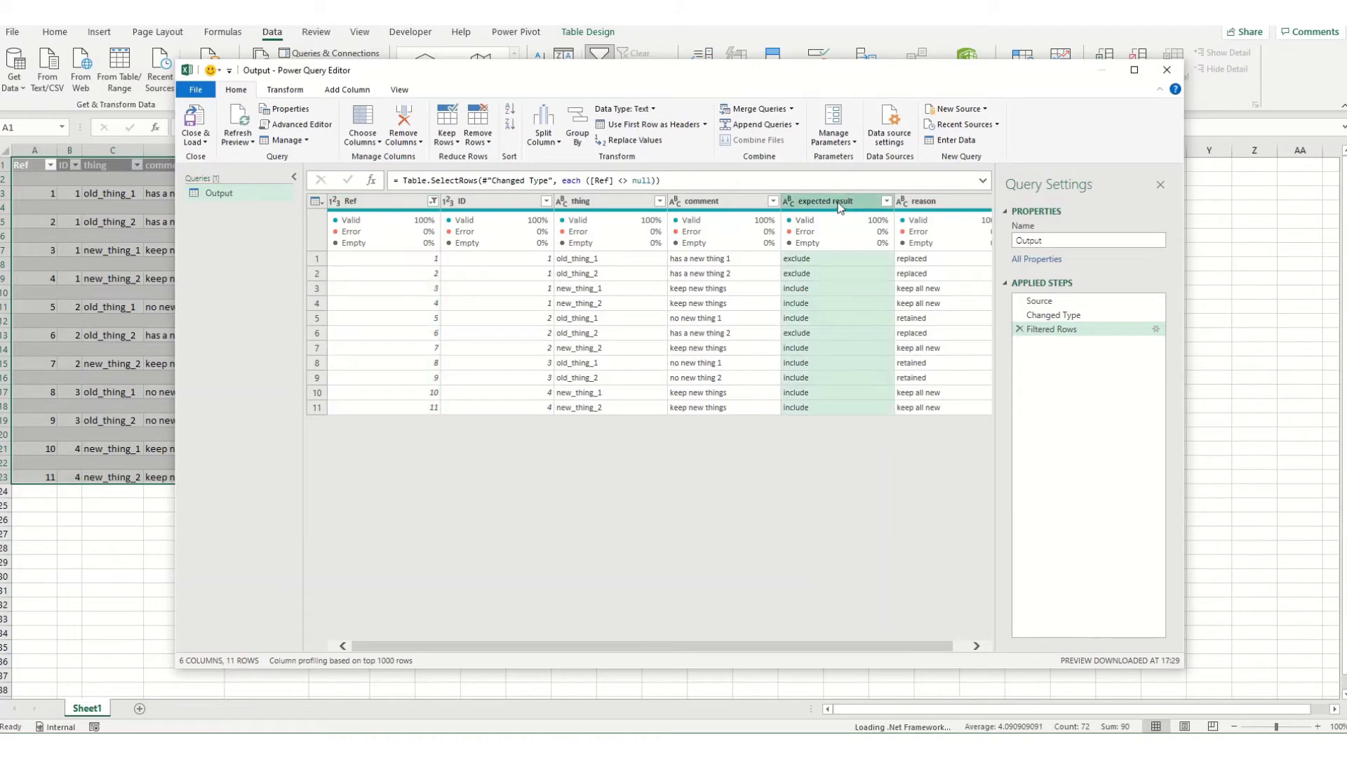
ctrl+click(916, 208)
right_click(914, 205)
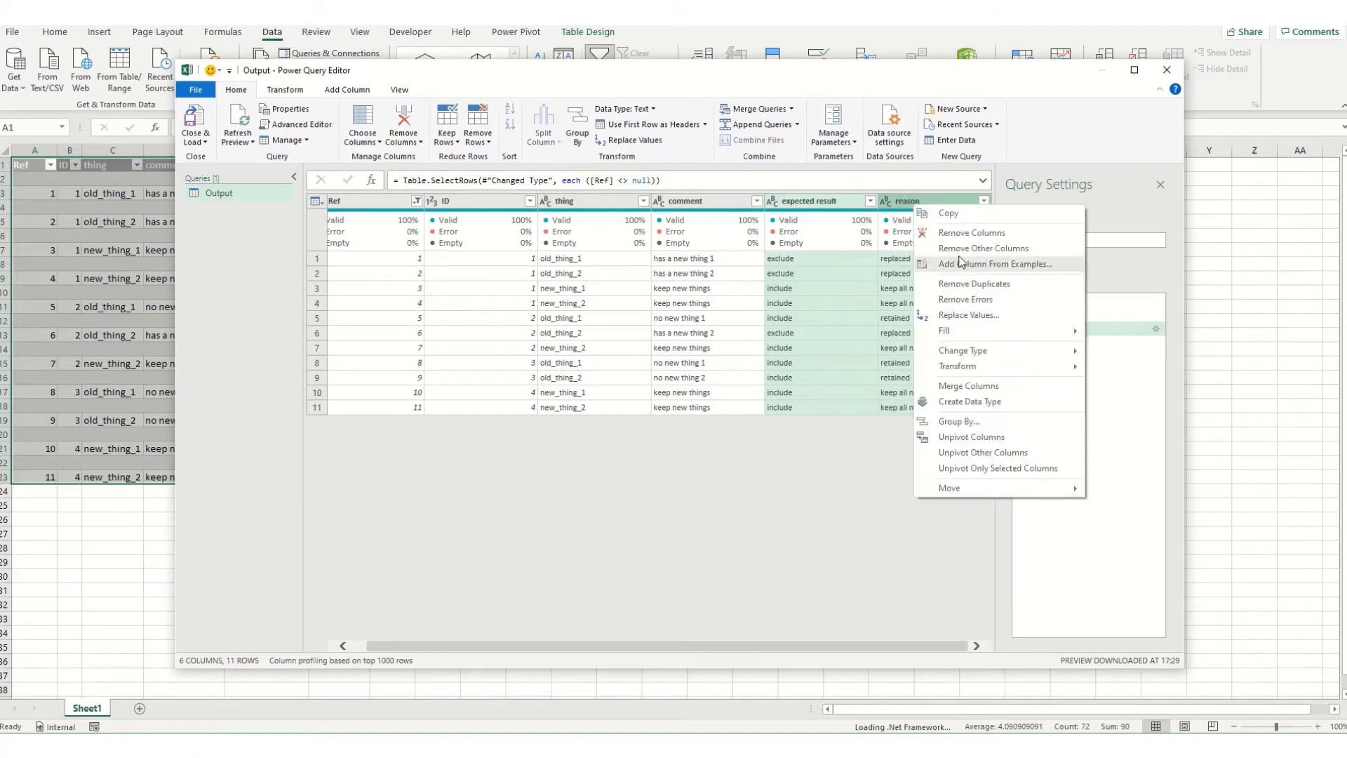
click(969, 234)
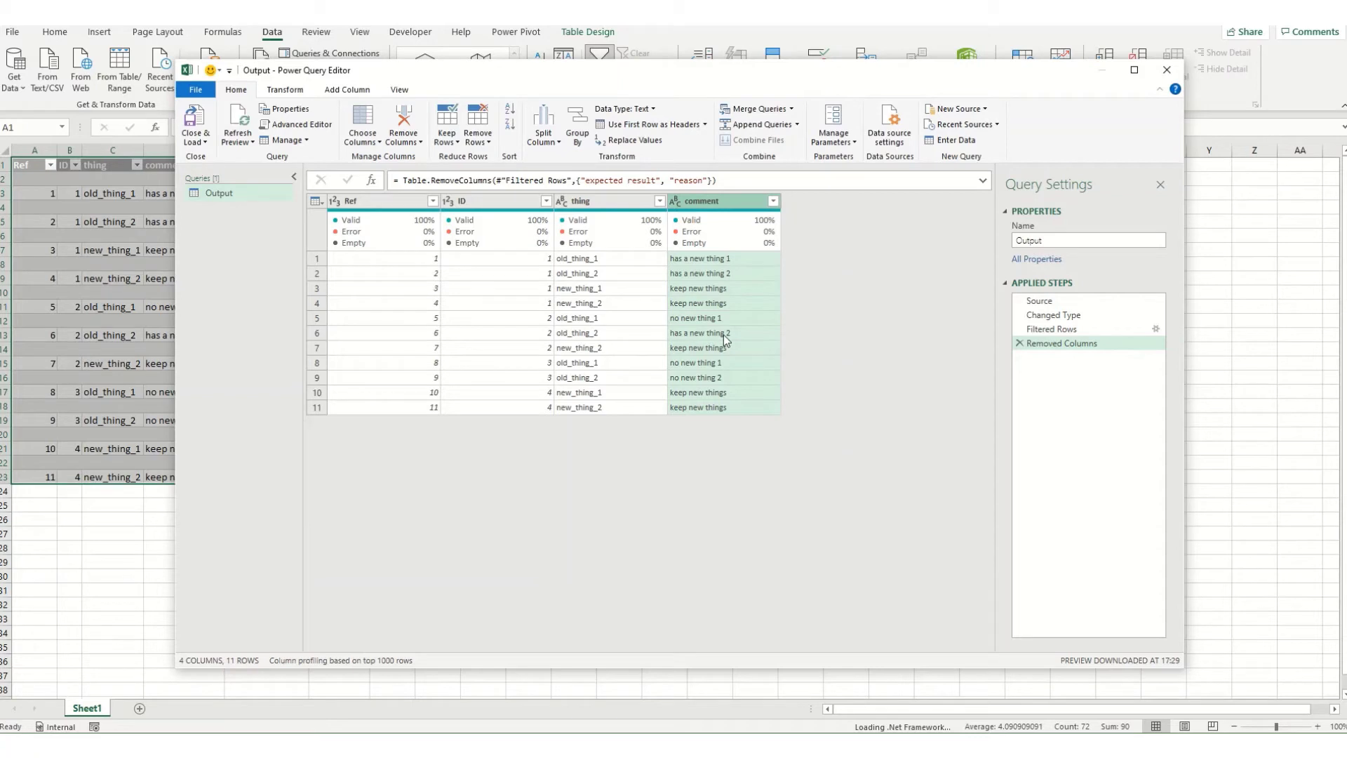
Start a conditional column whose first rule is: thing contains new gives include.
click(349, 90)
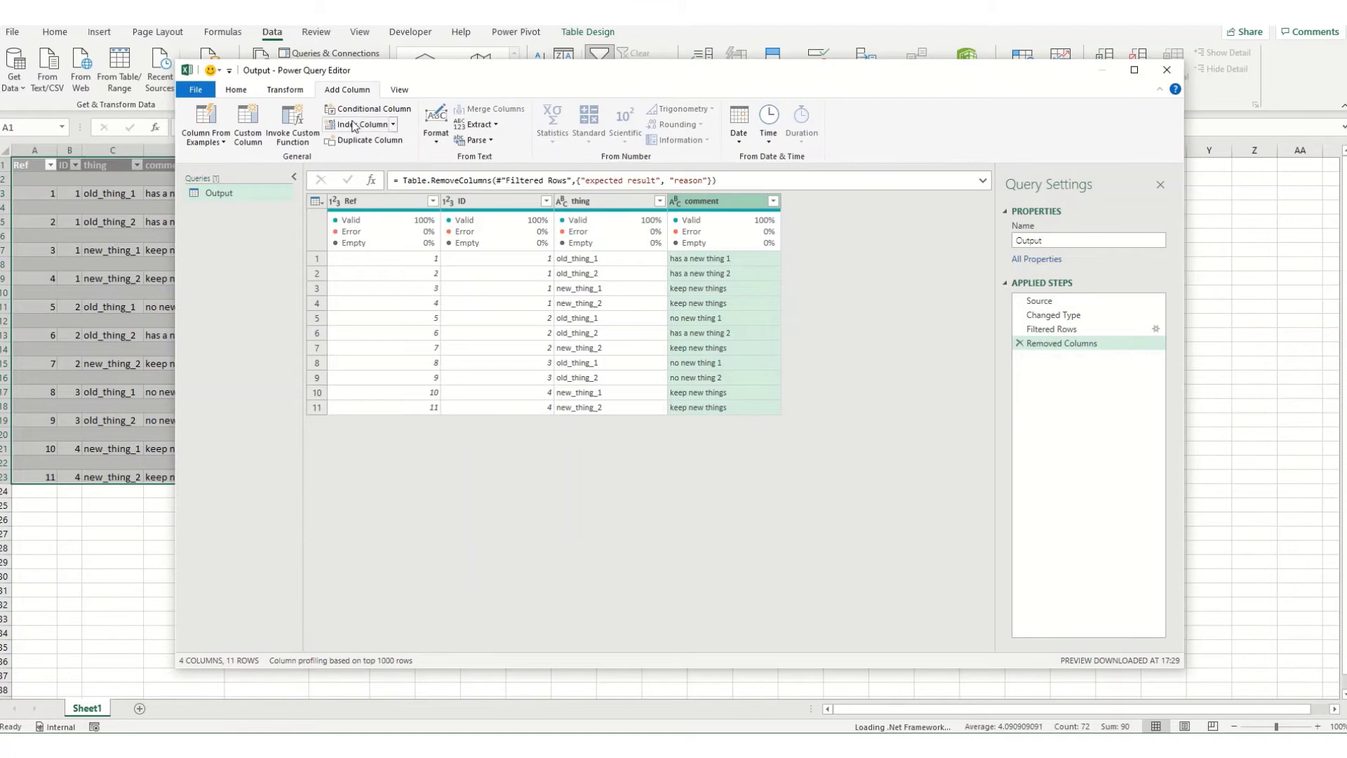
click(363, 110)
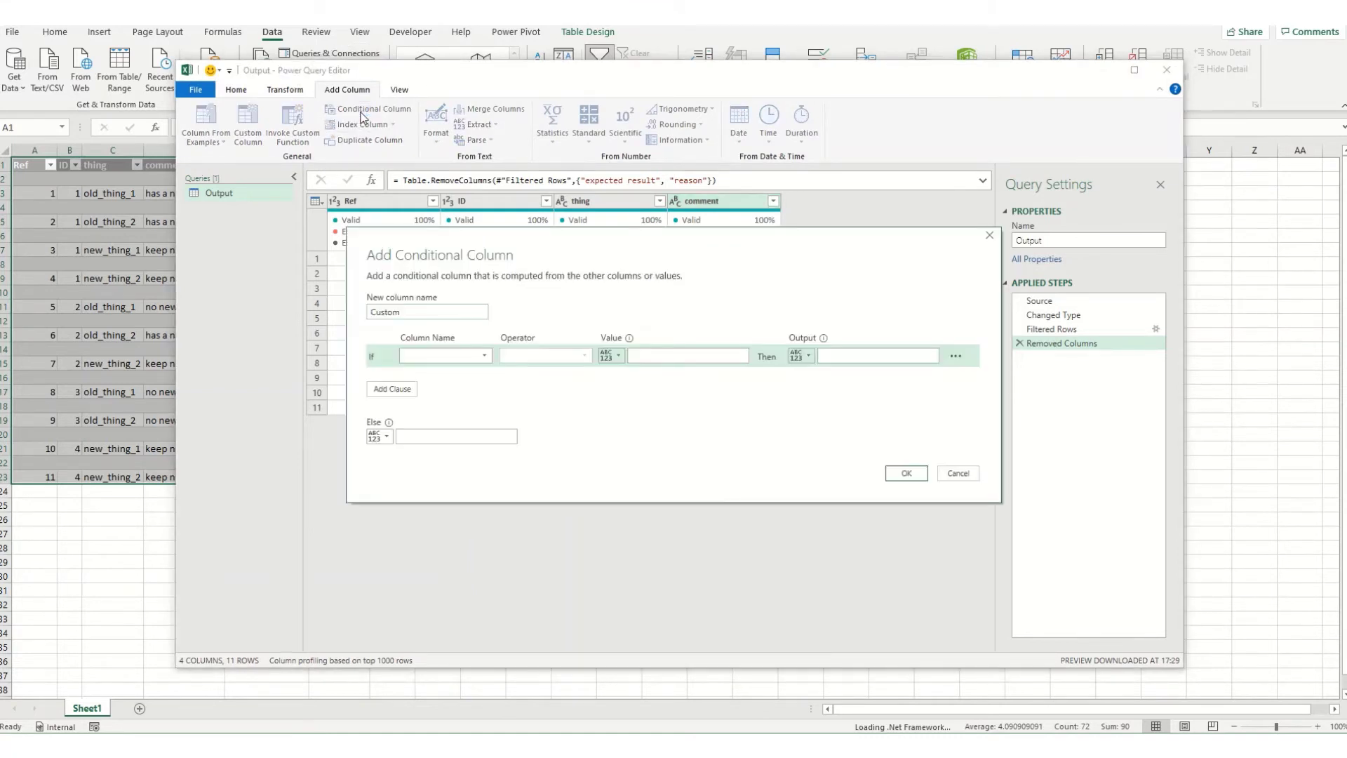
click(459, 358)
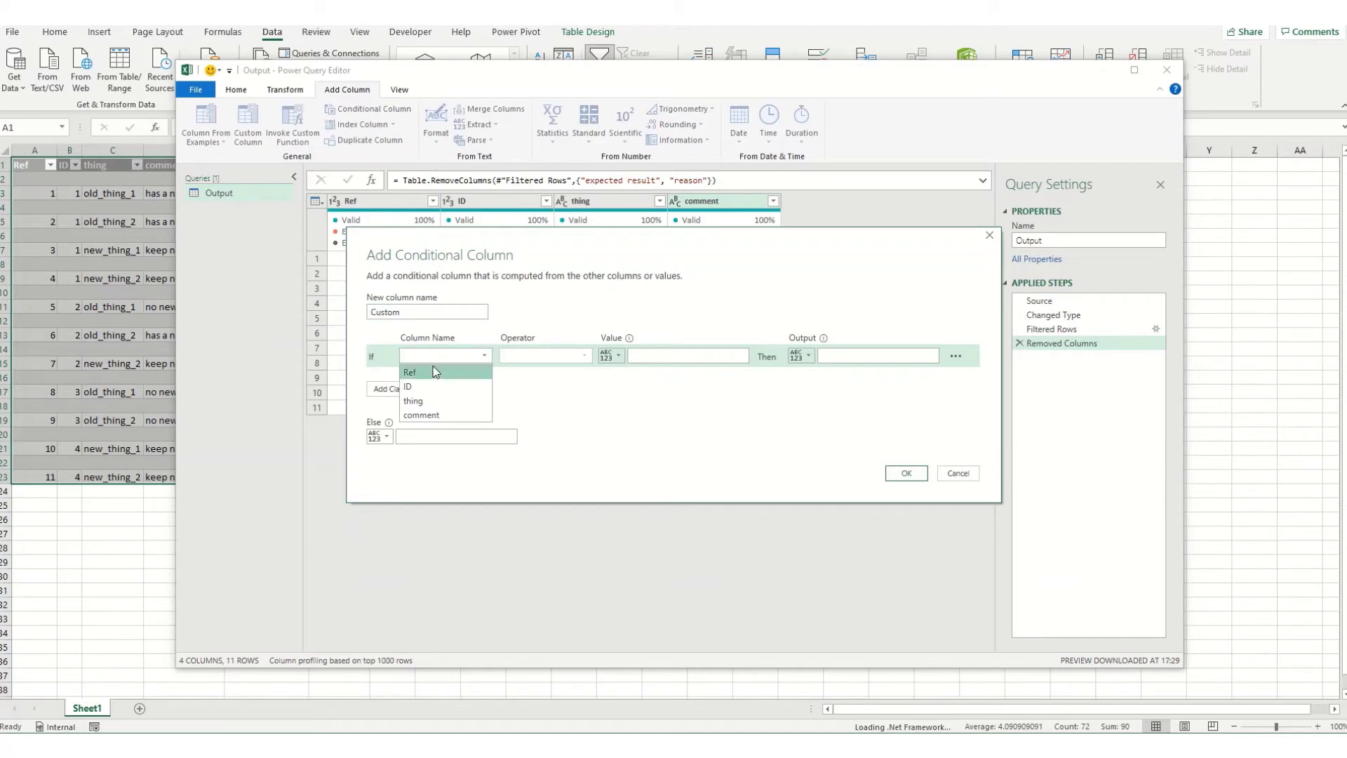
click(420, 401)
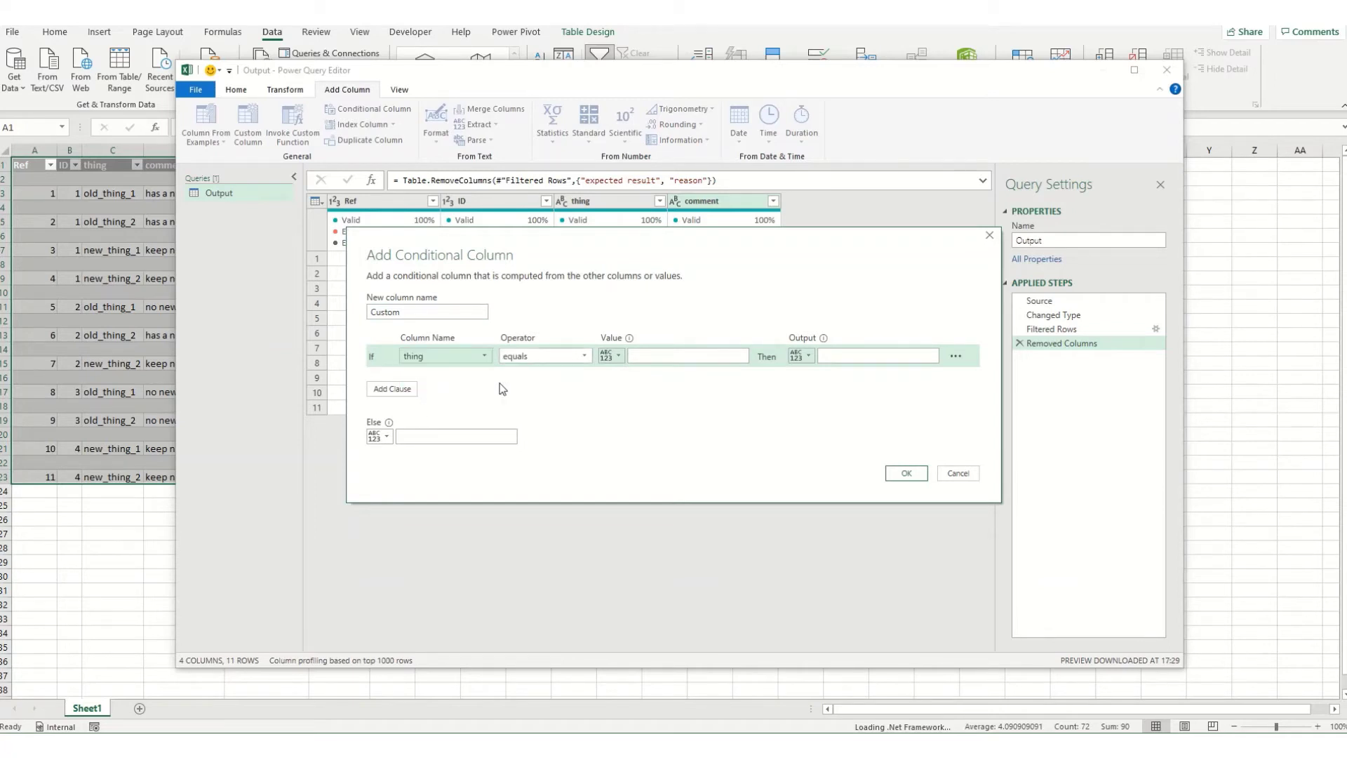
click(540, 361)
click(547, 457)
click(689, 352)
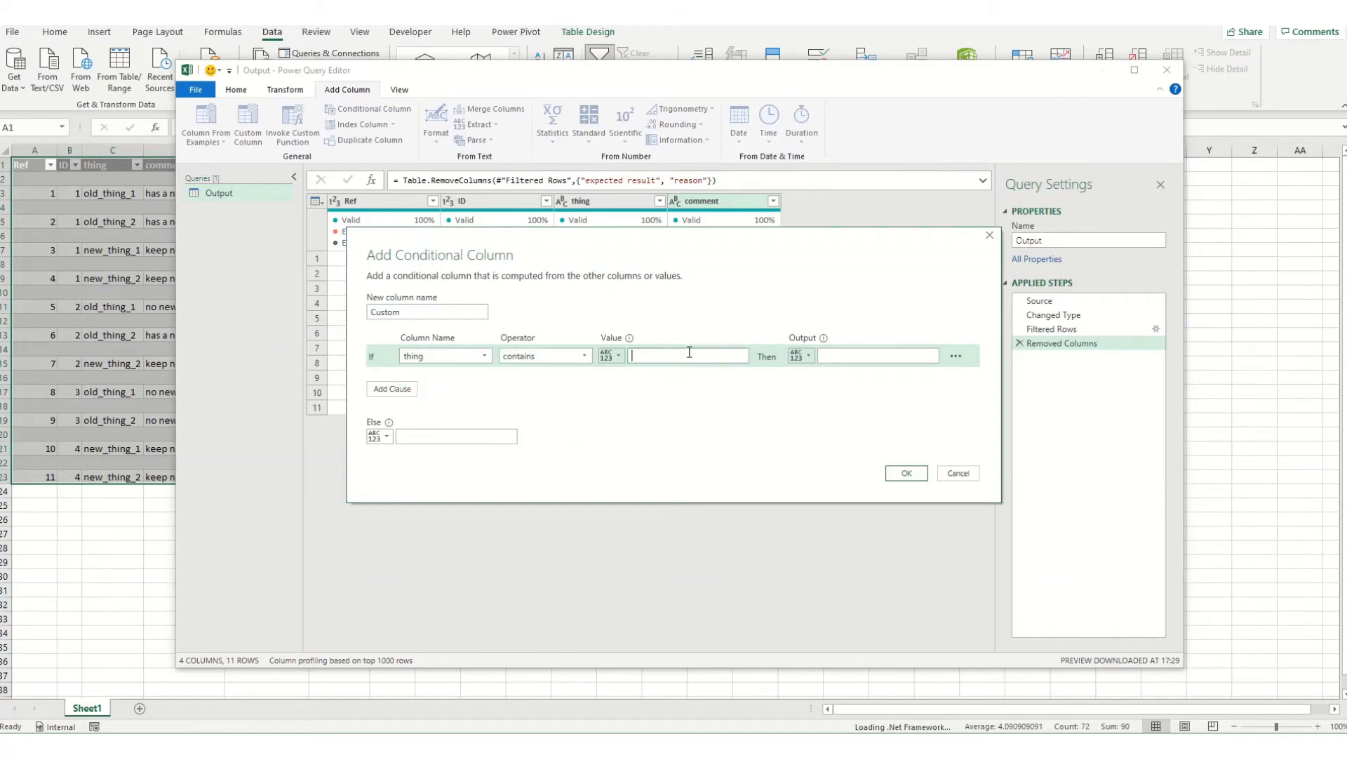
click(894, 360)
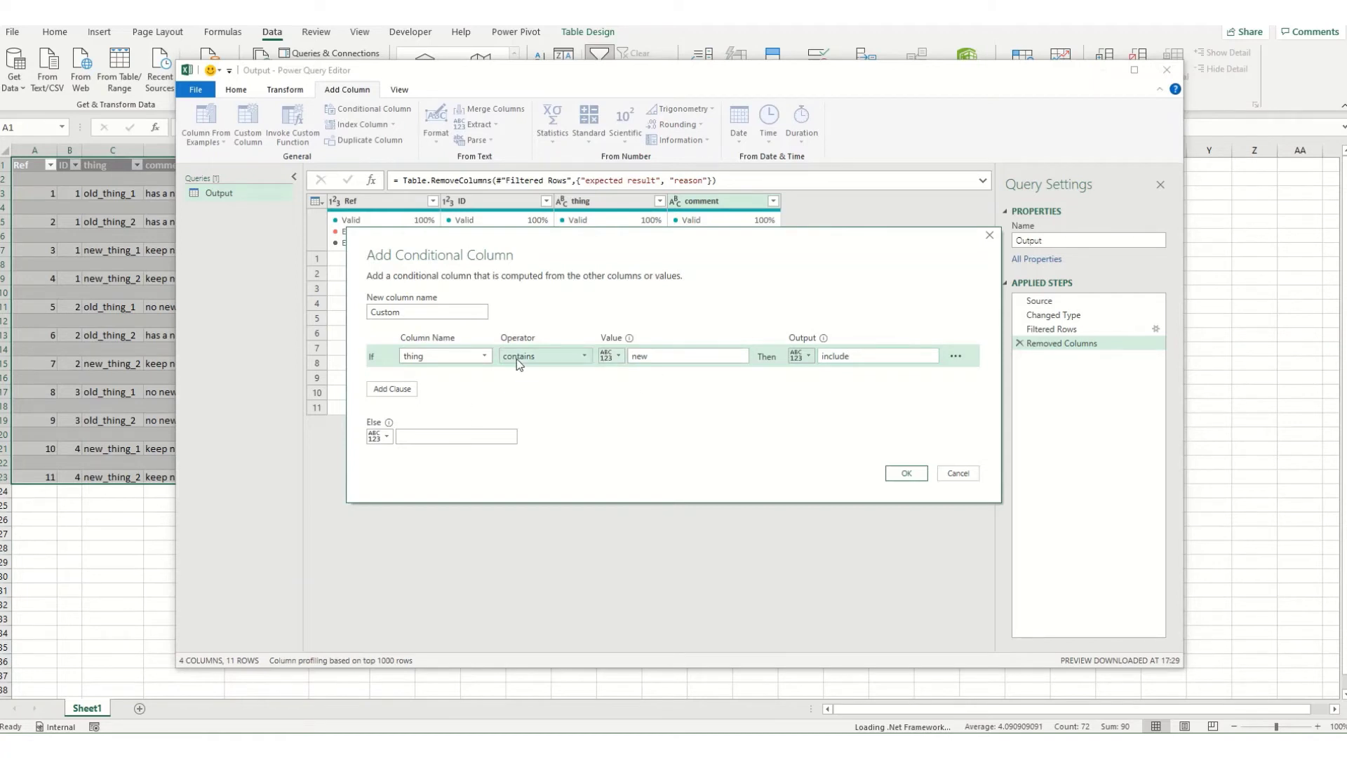
click(578, 359)
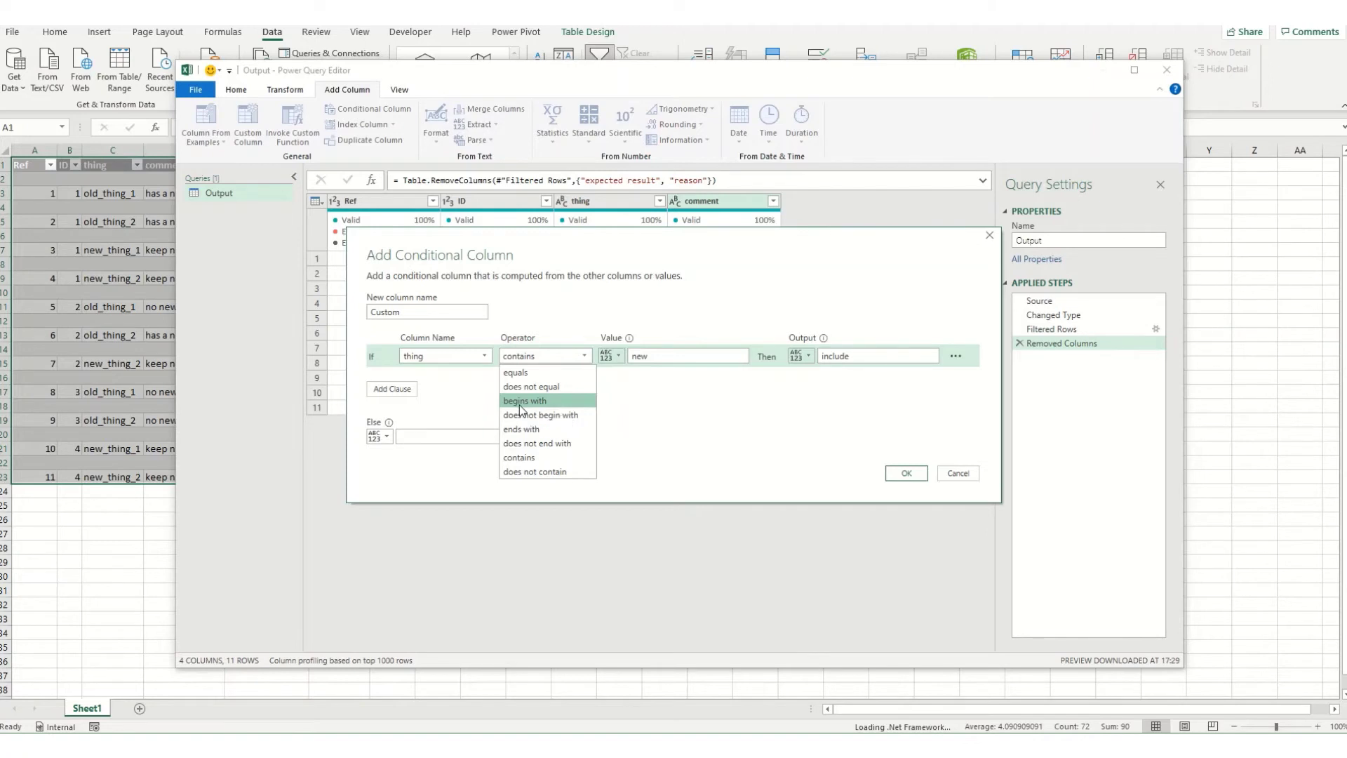
click(519, 457)
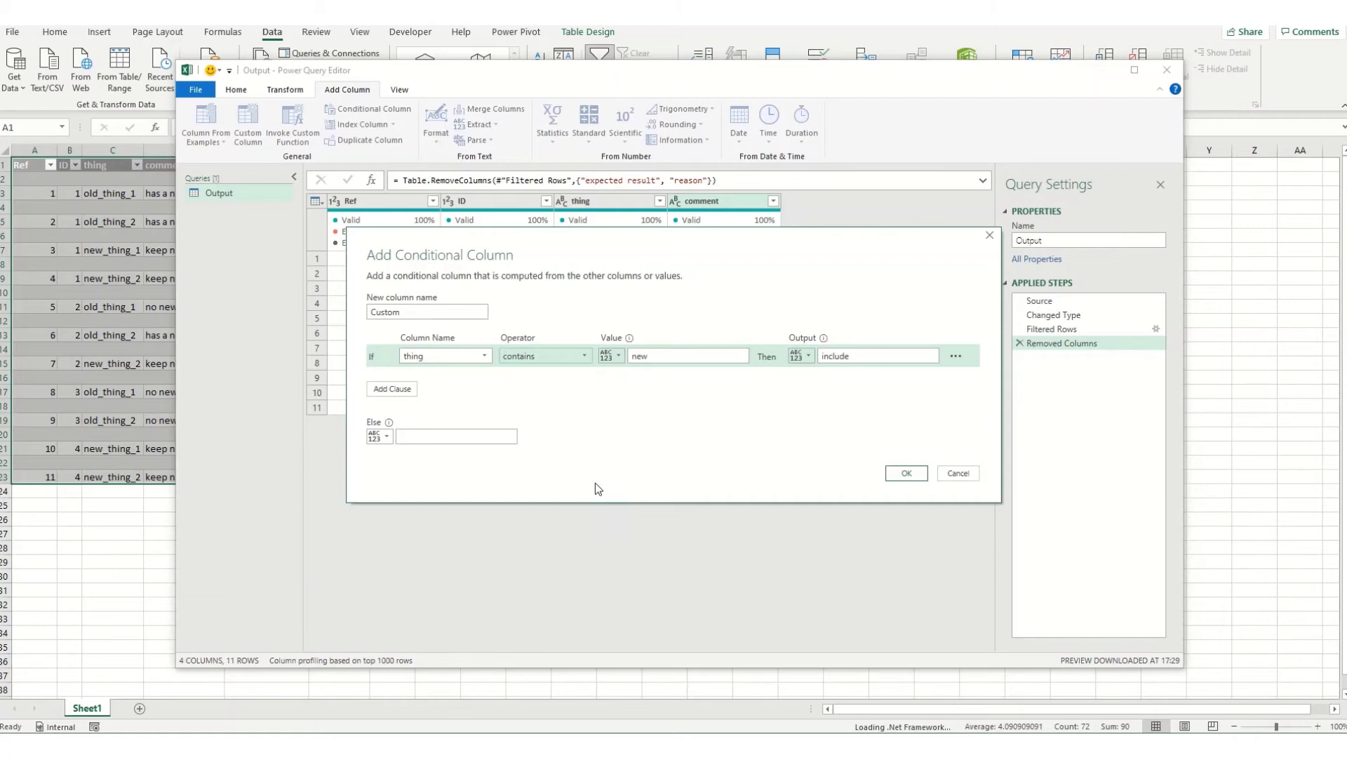
Add an else-if rule for comment contains no new giving include, default exclude, and create it.
click(393, 390)
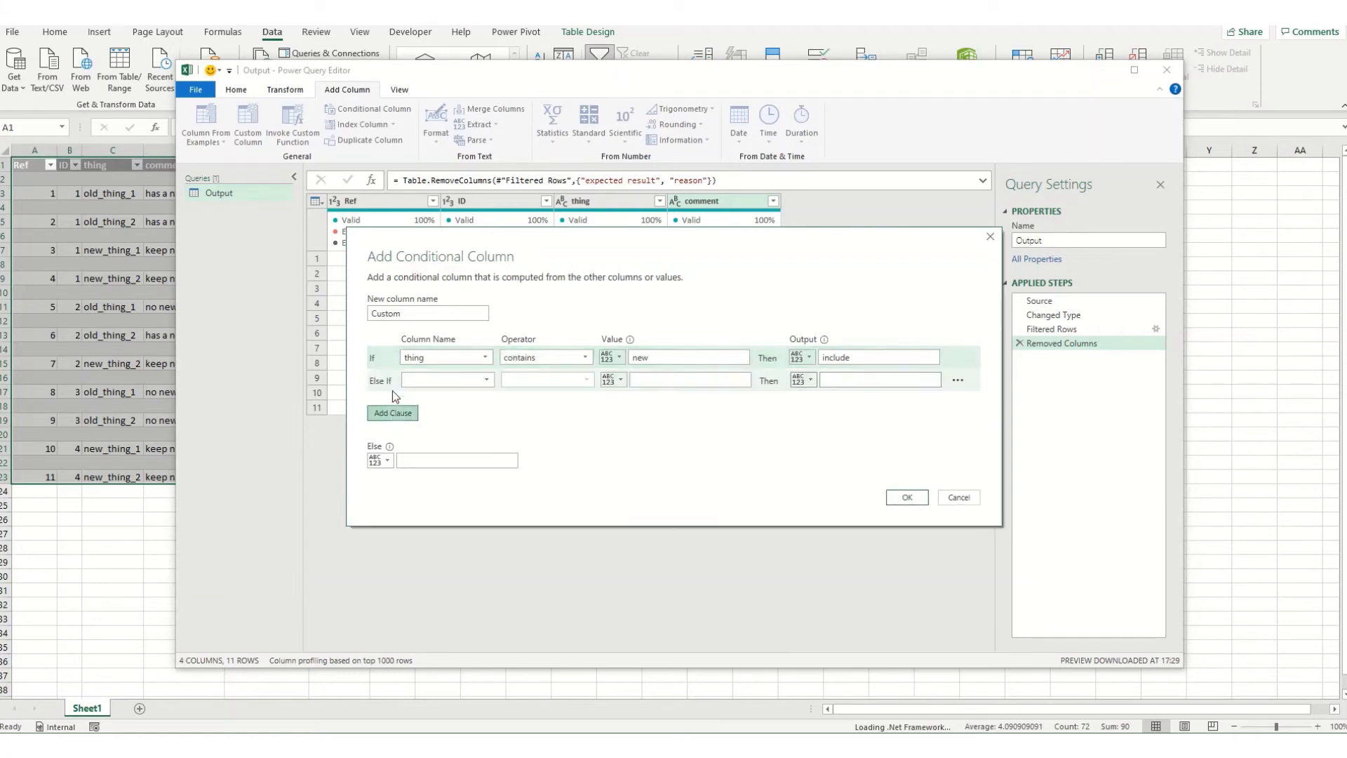
click(453, 382)
click(424, 438)
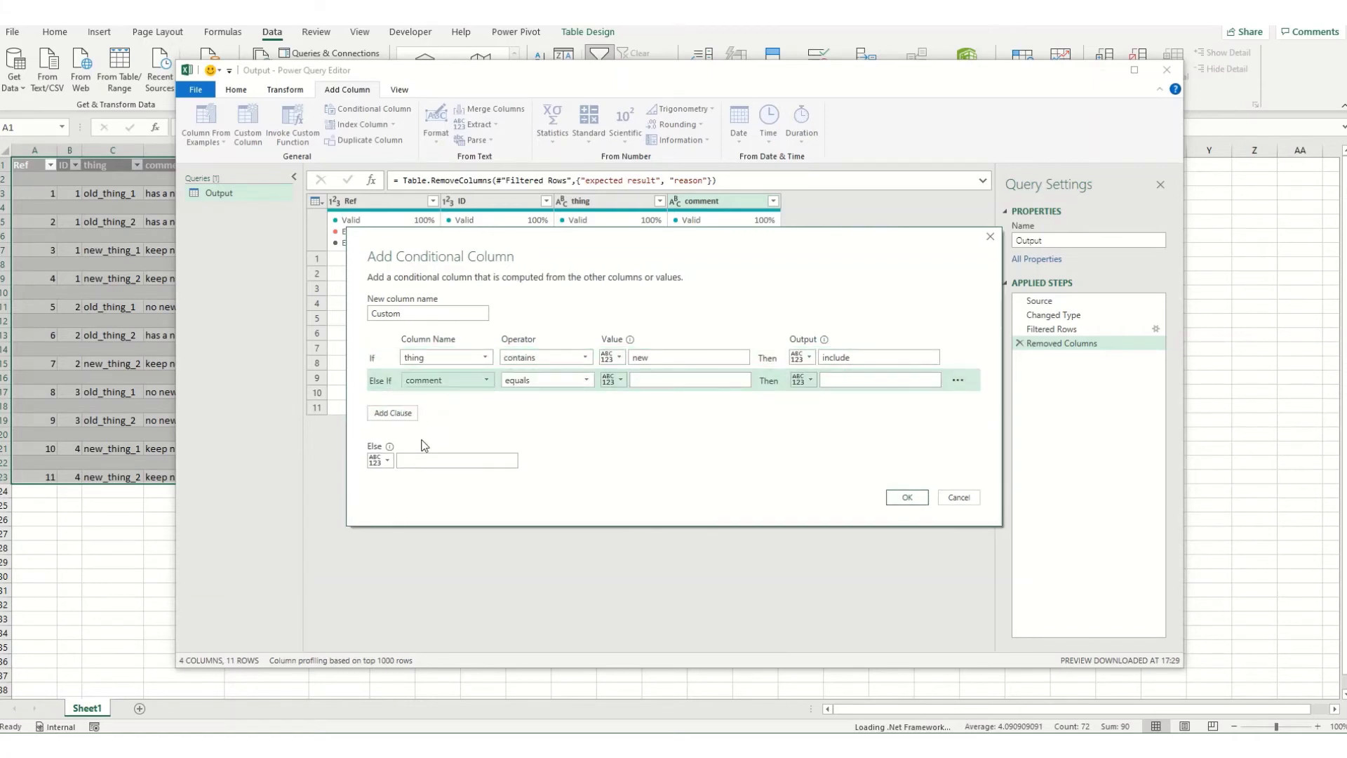
click(540, 381)
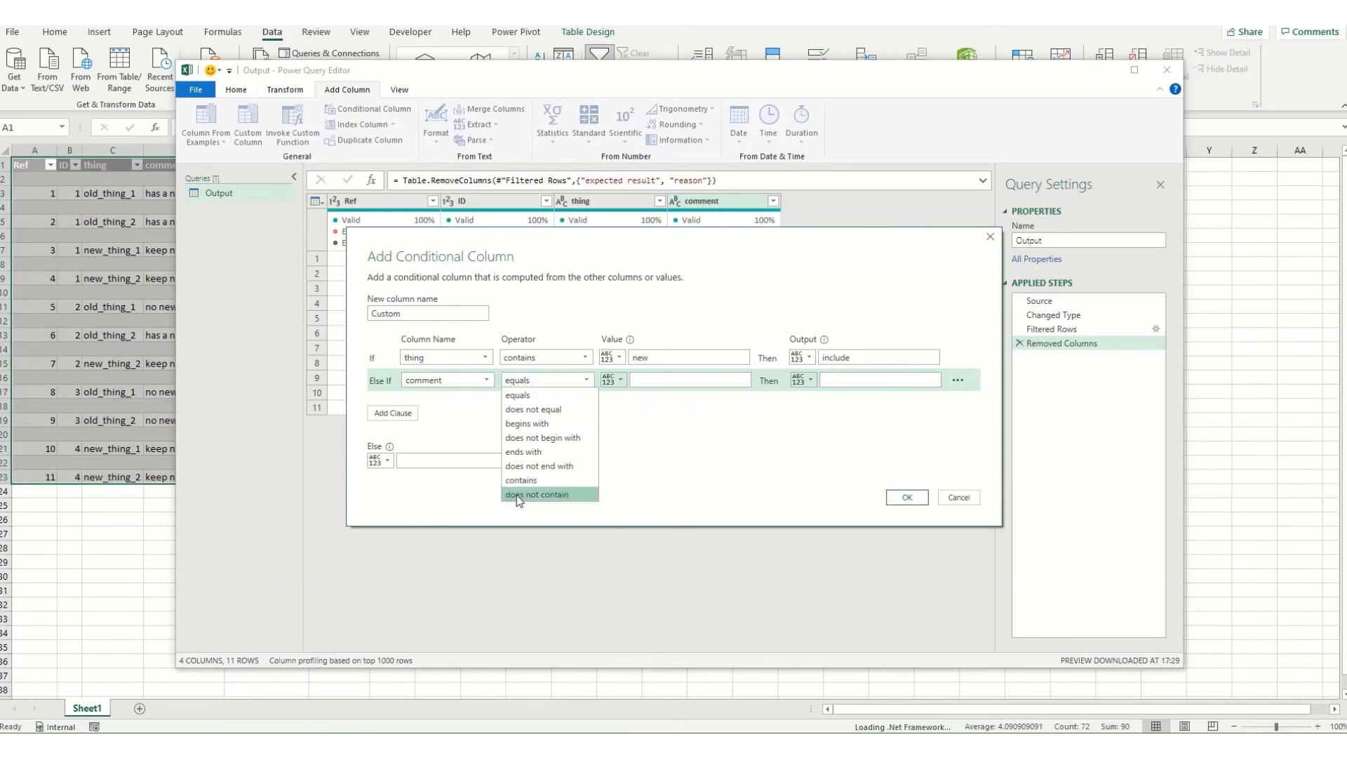
key(Escape)
click(662, 380)
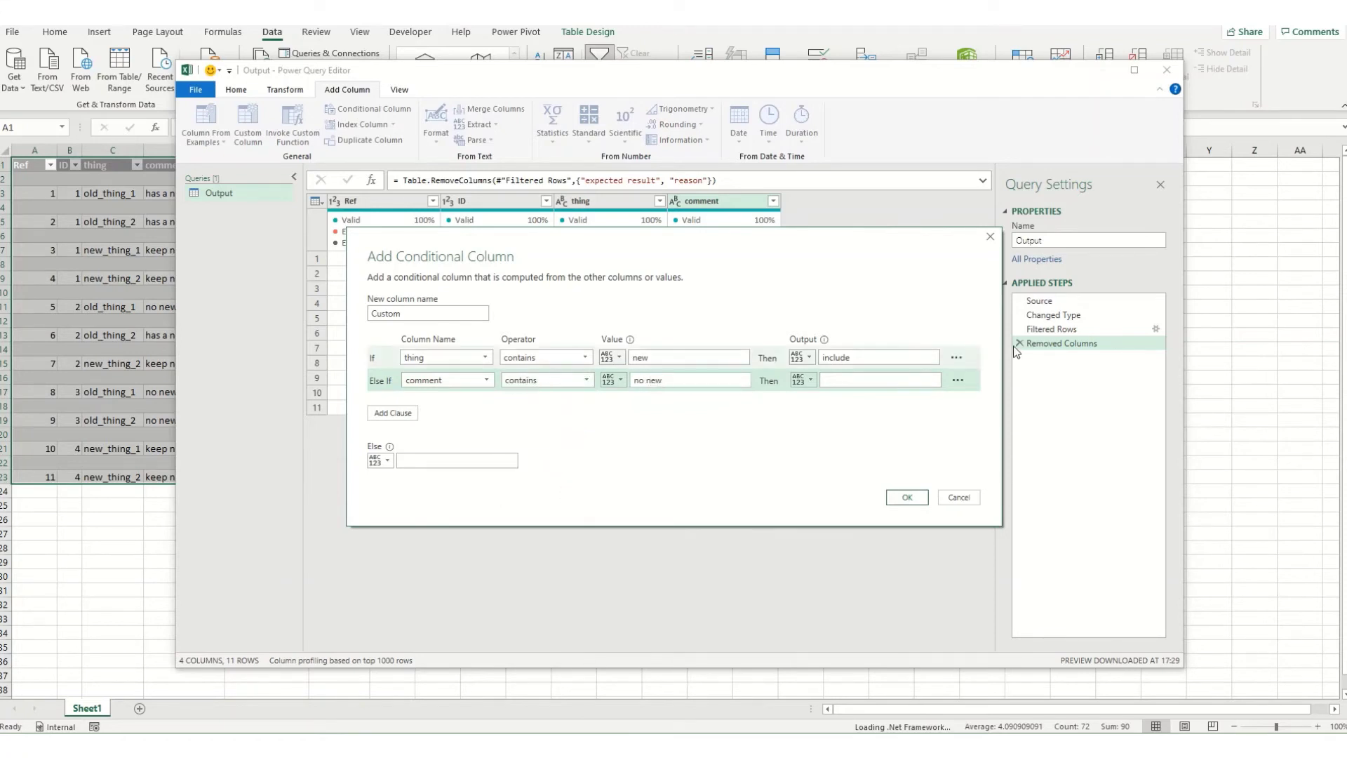
double_click(844, 359)
key(ctrl+c)
click(856, 380)
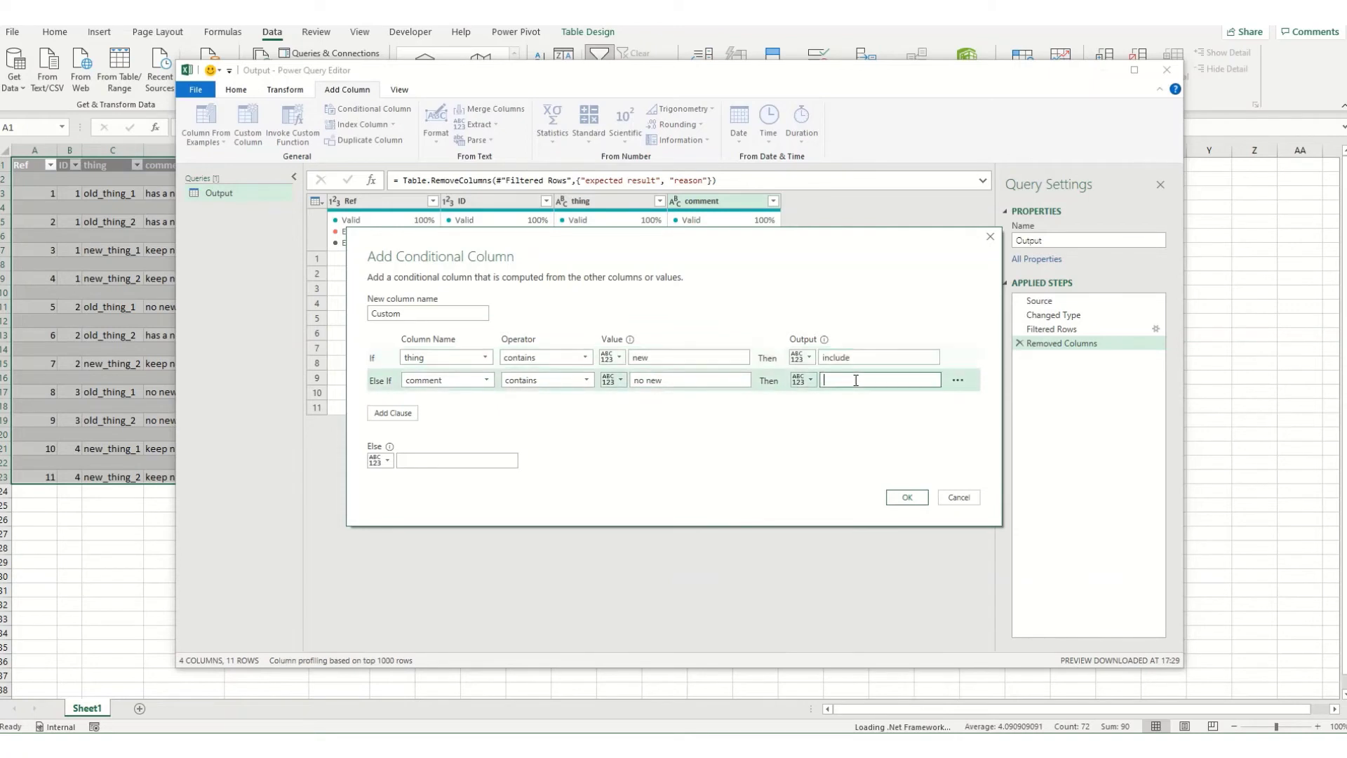
key(ctrl+v)
click(424, 464)
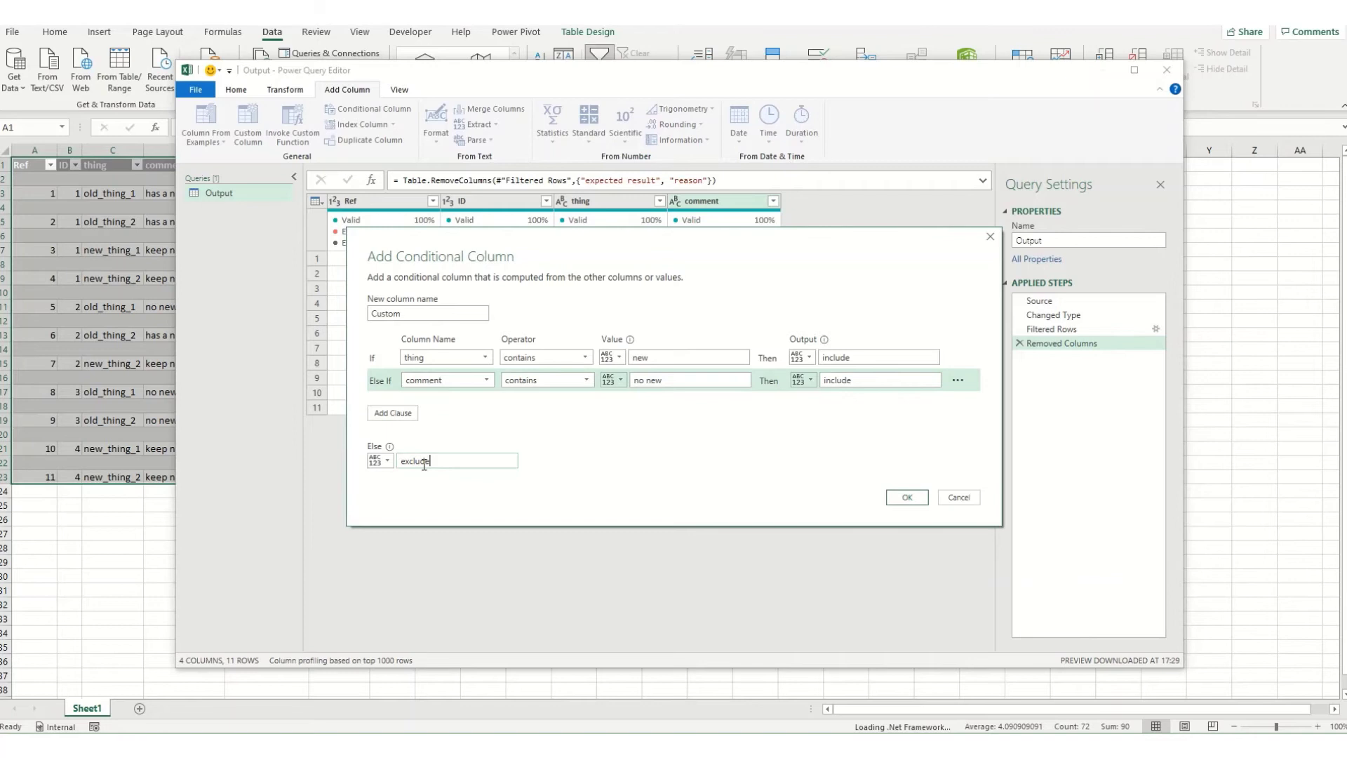
click(906, 497)
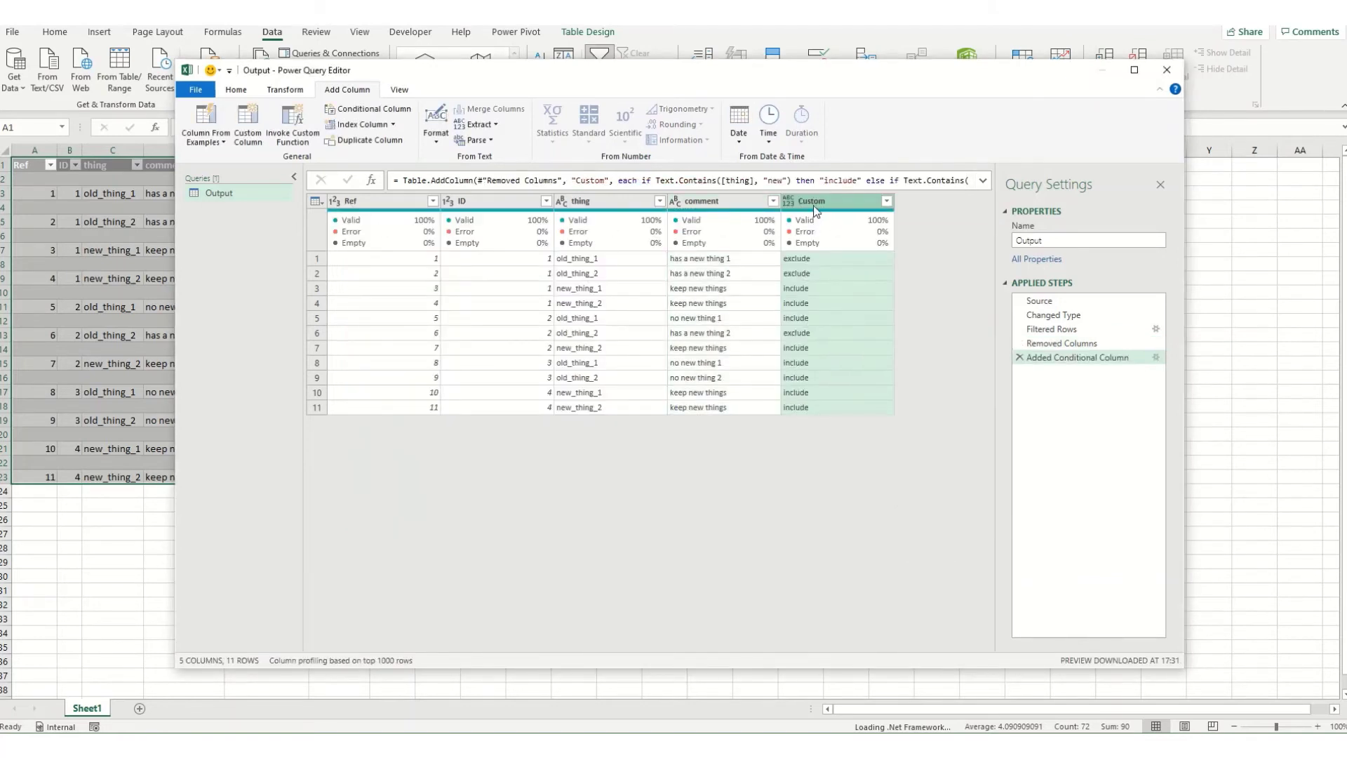
Rename the Custom column to Output.
double_click(815, 202)
text(Out)
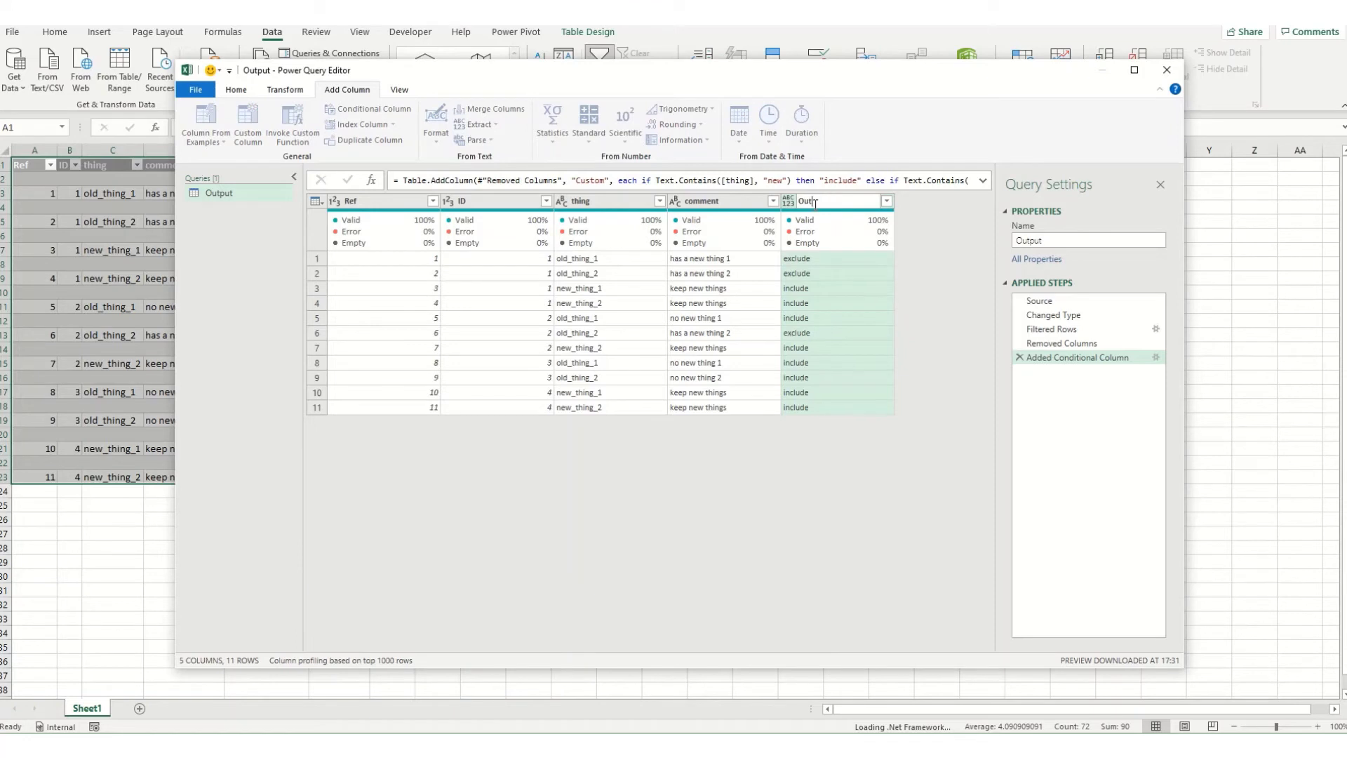
text(put)
key(Return)
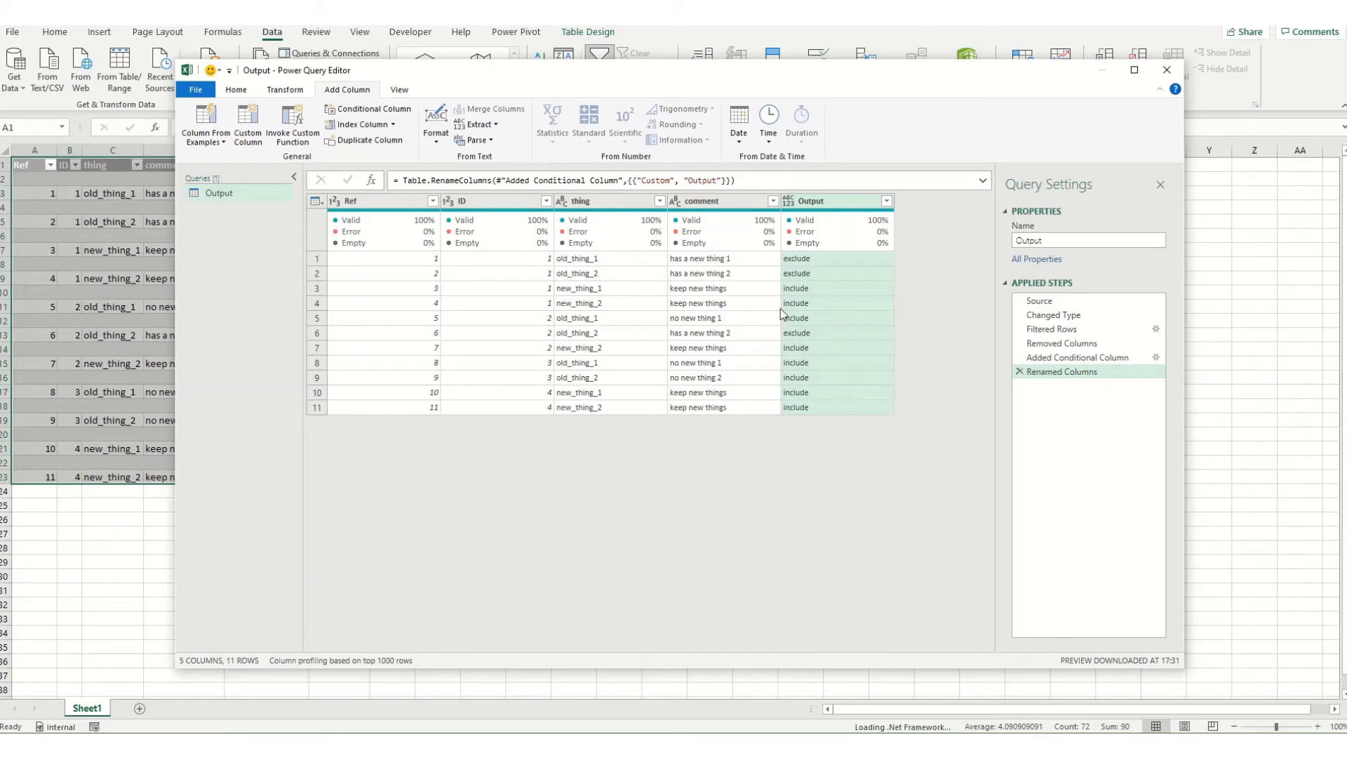
Filter Output to include rows only, then remove the Output column.
click(886, 201)
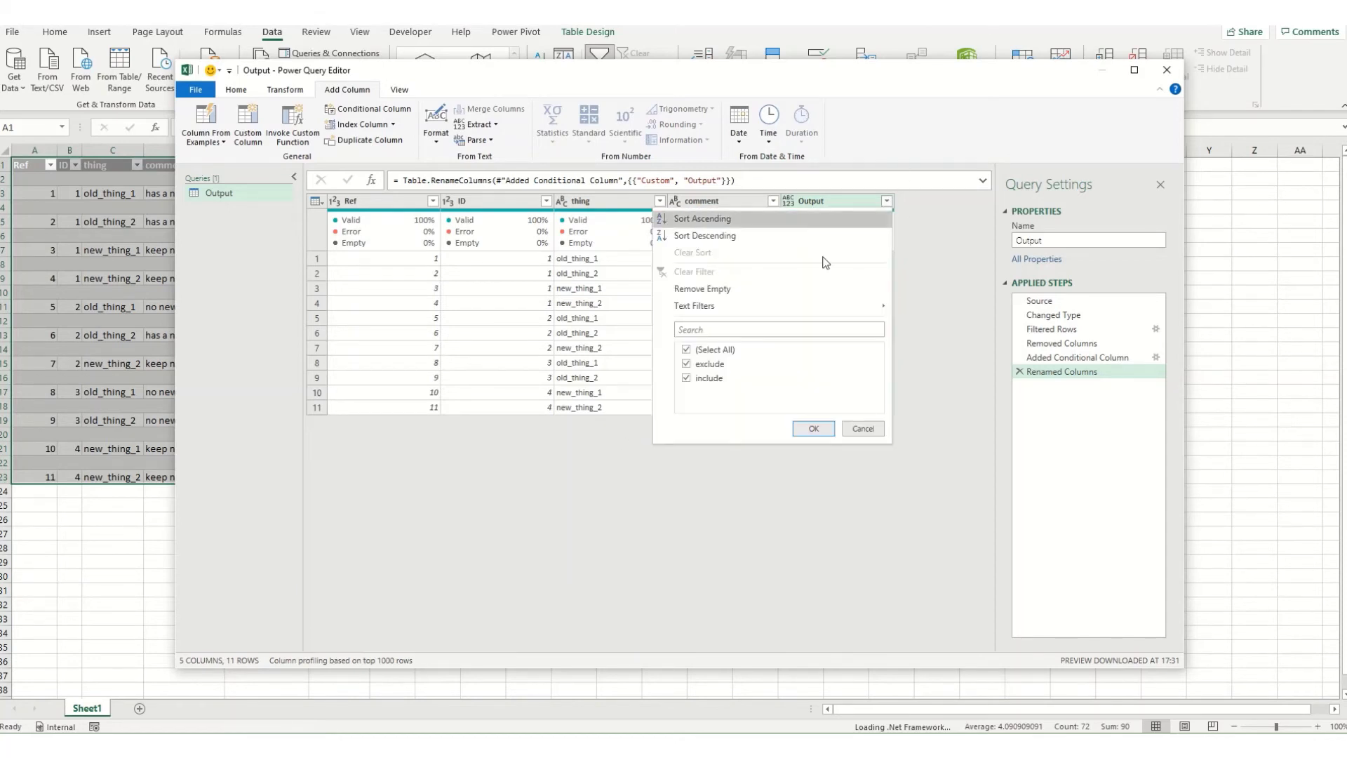
click(712, 365)
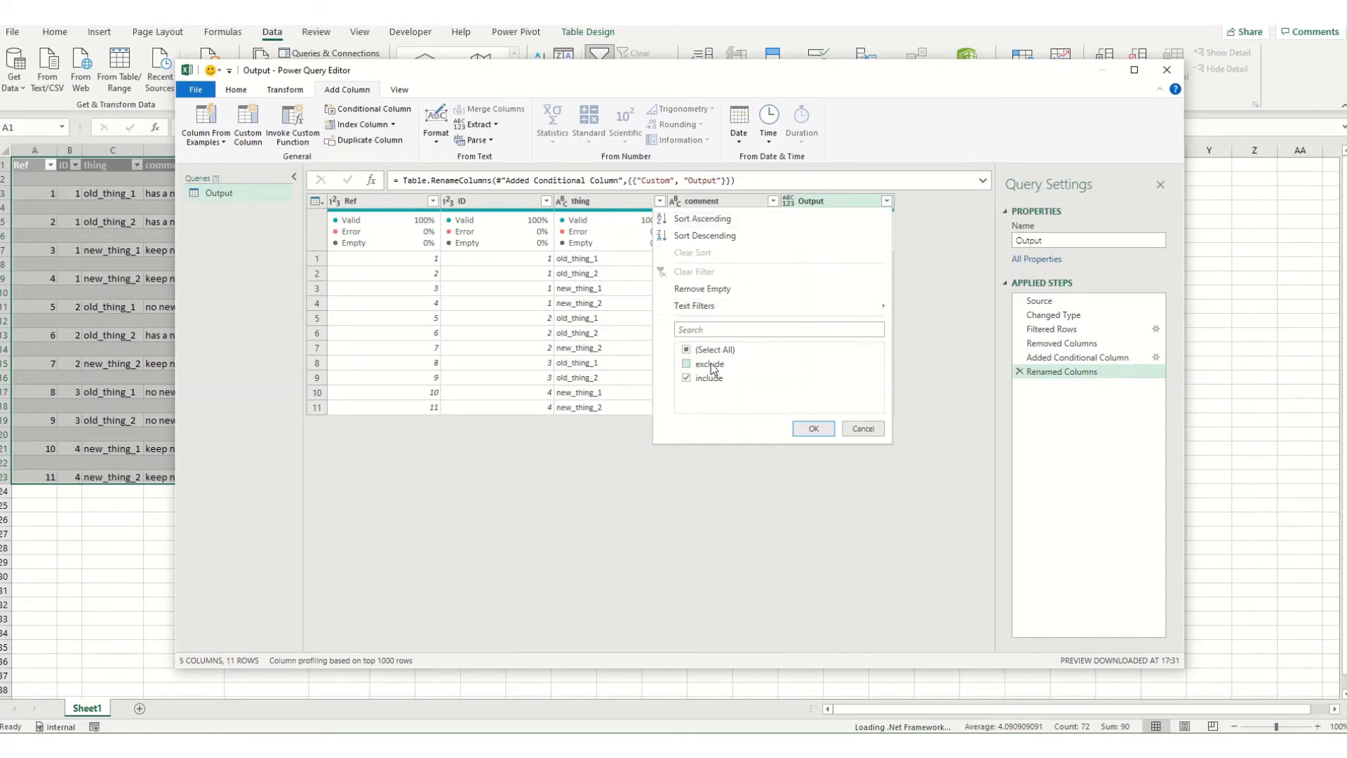
click(812, 428)
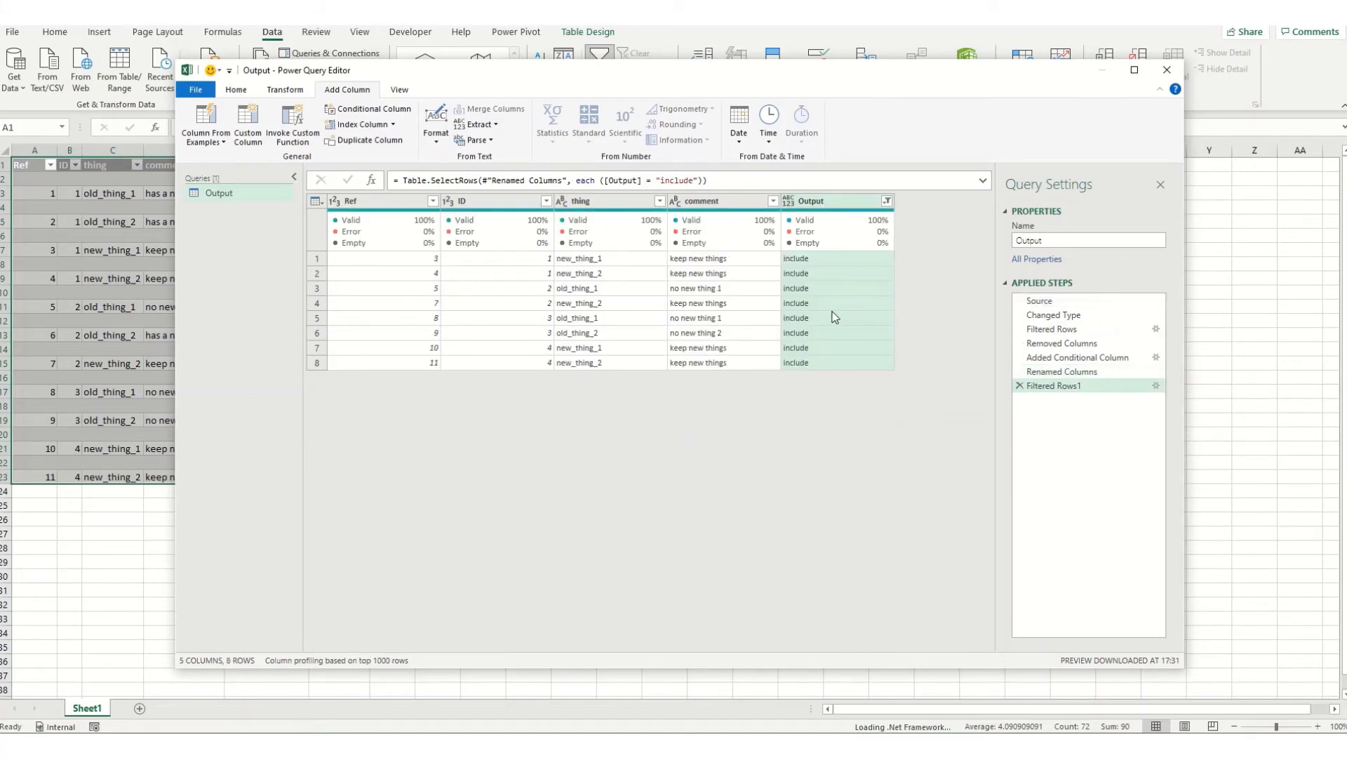
right_click(812, 203)
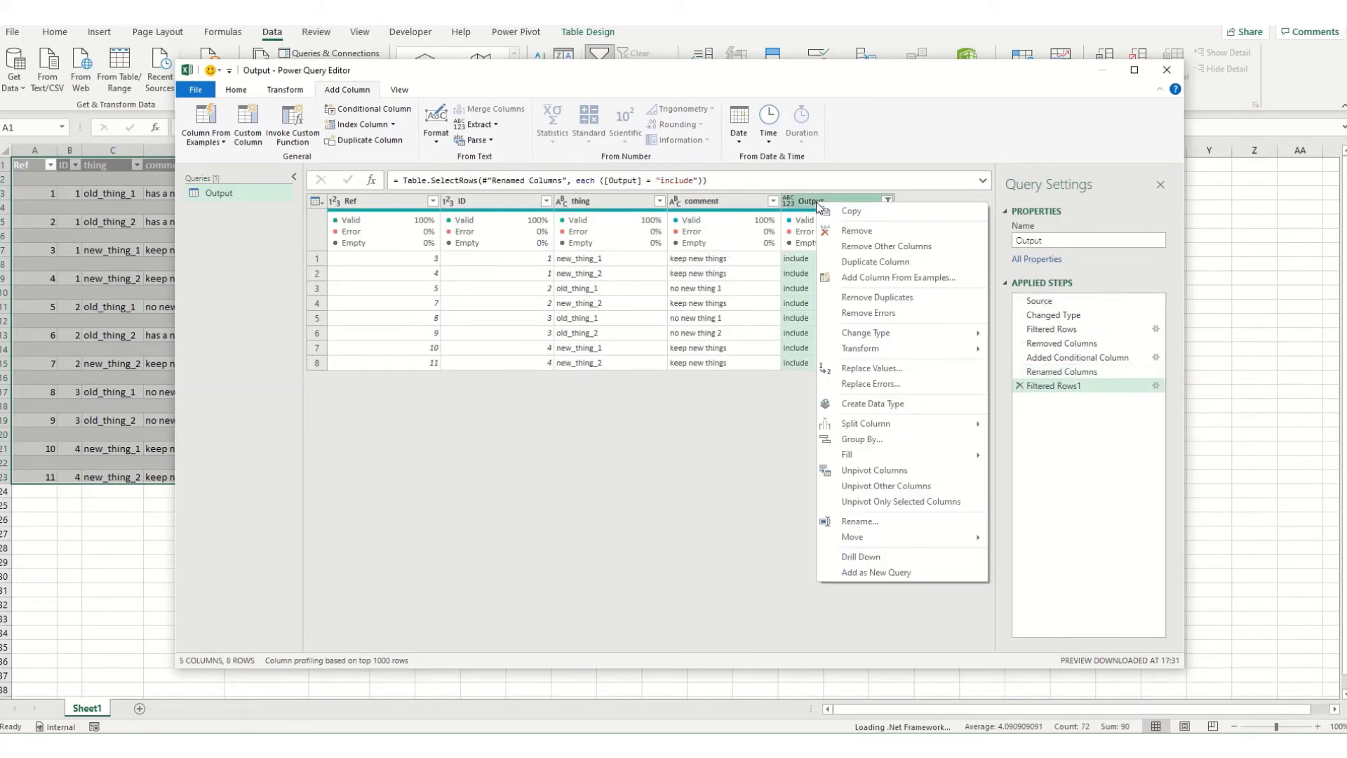
click(856, 230)
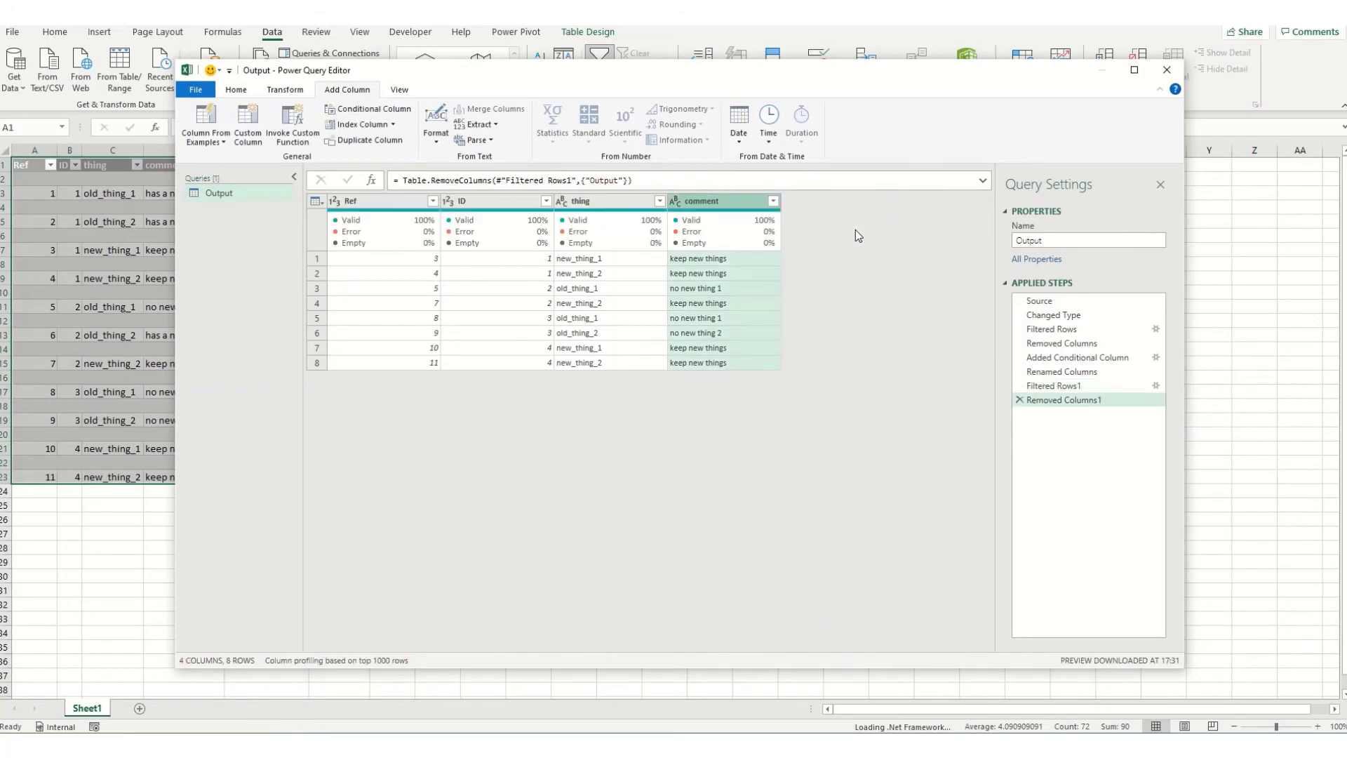
Close & Load the query, then filter Sheet1's expected result to include and compare with Output.
click(237, 91)
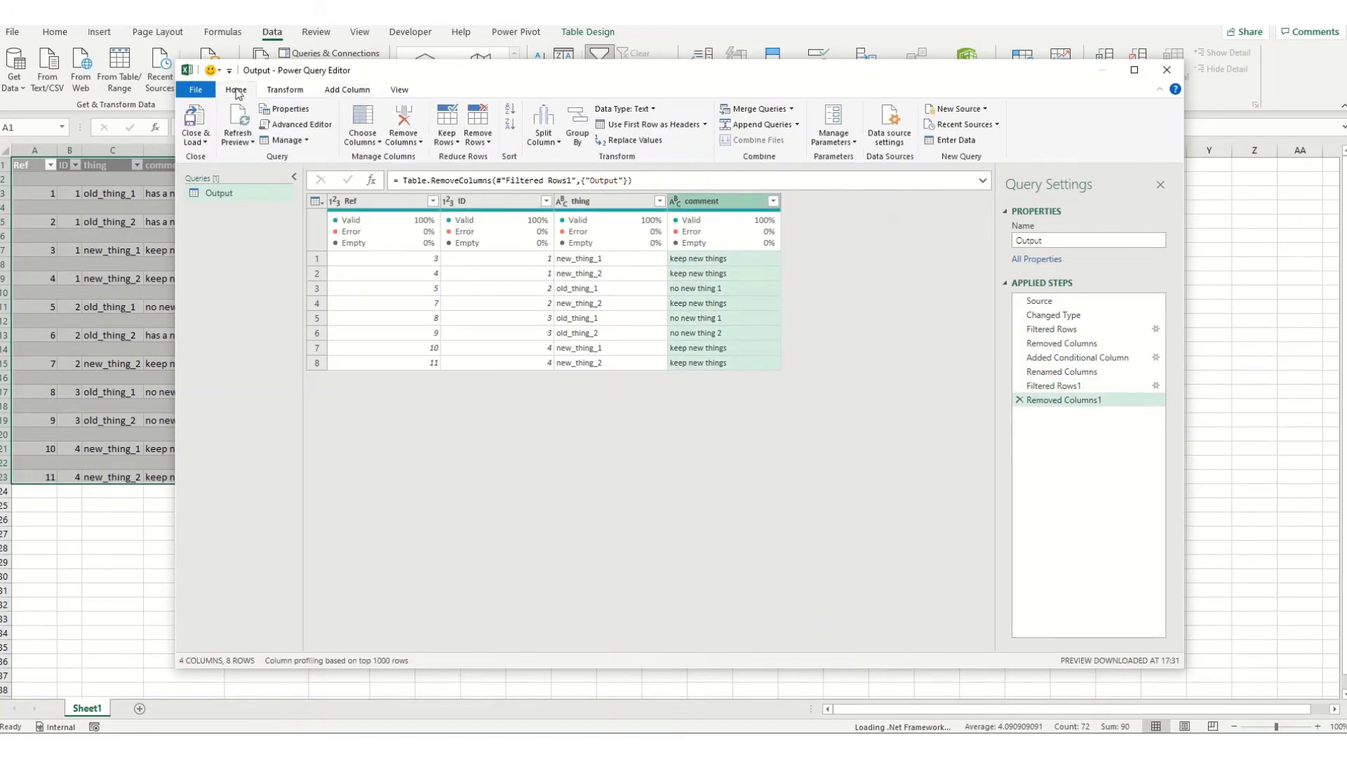
click(193, 120)
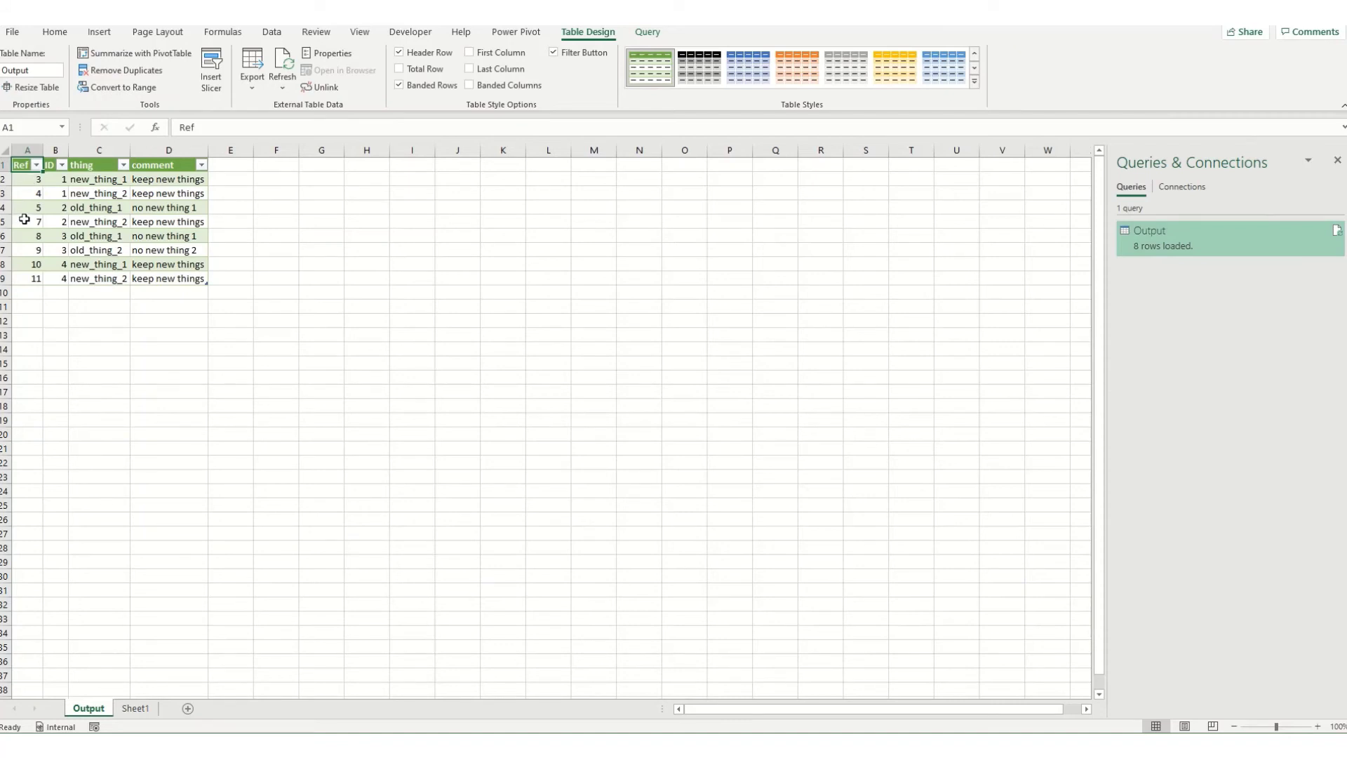
click(131, 709)
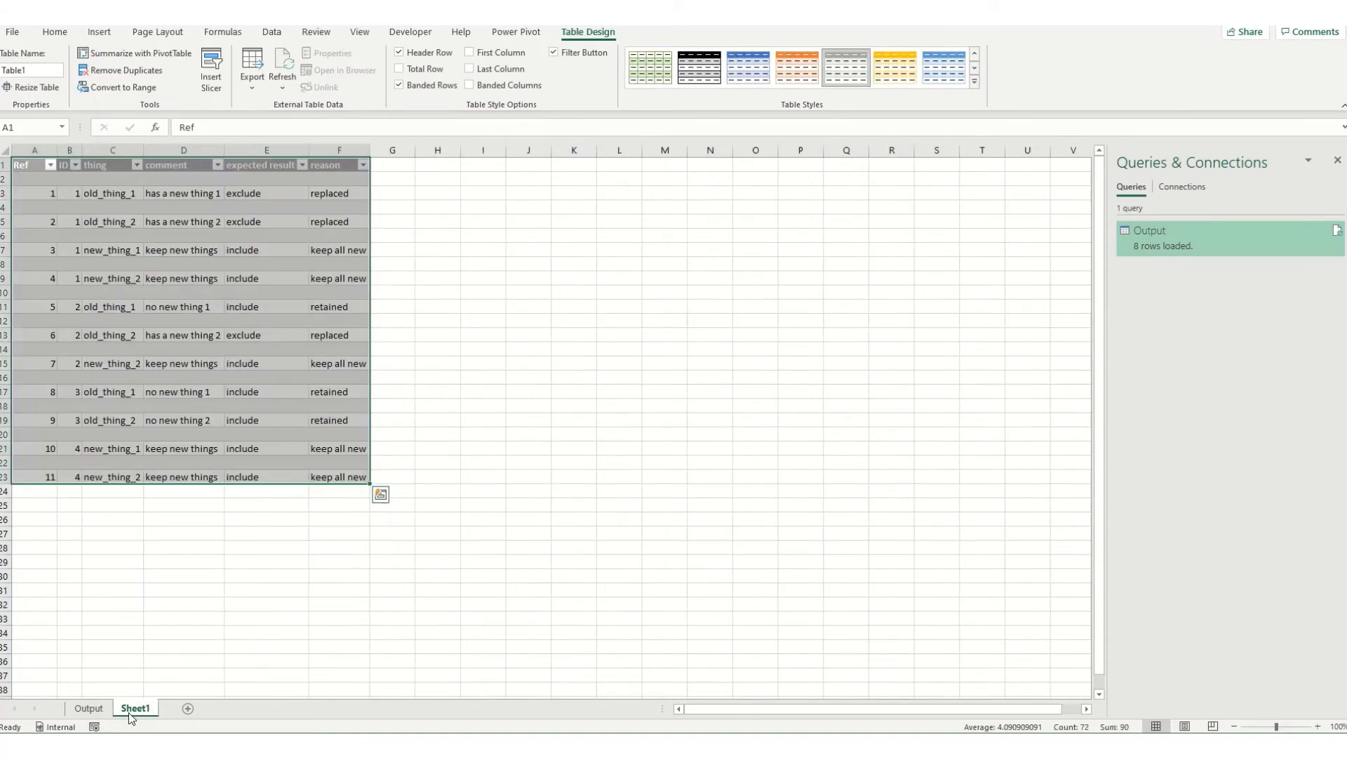
click(302, 166)
click(181, 346)
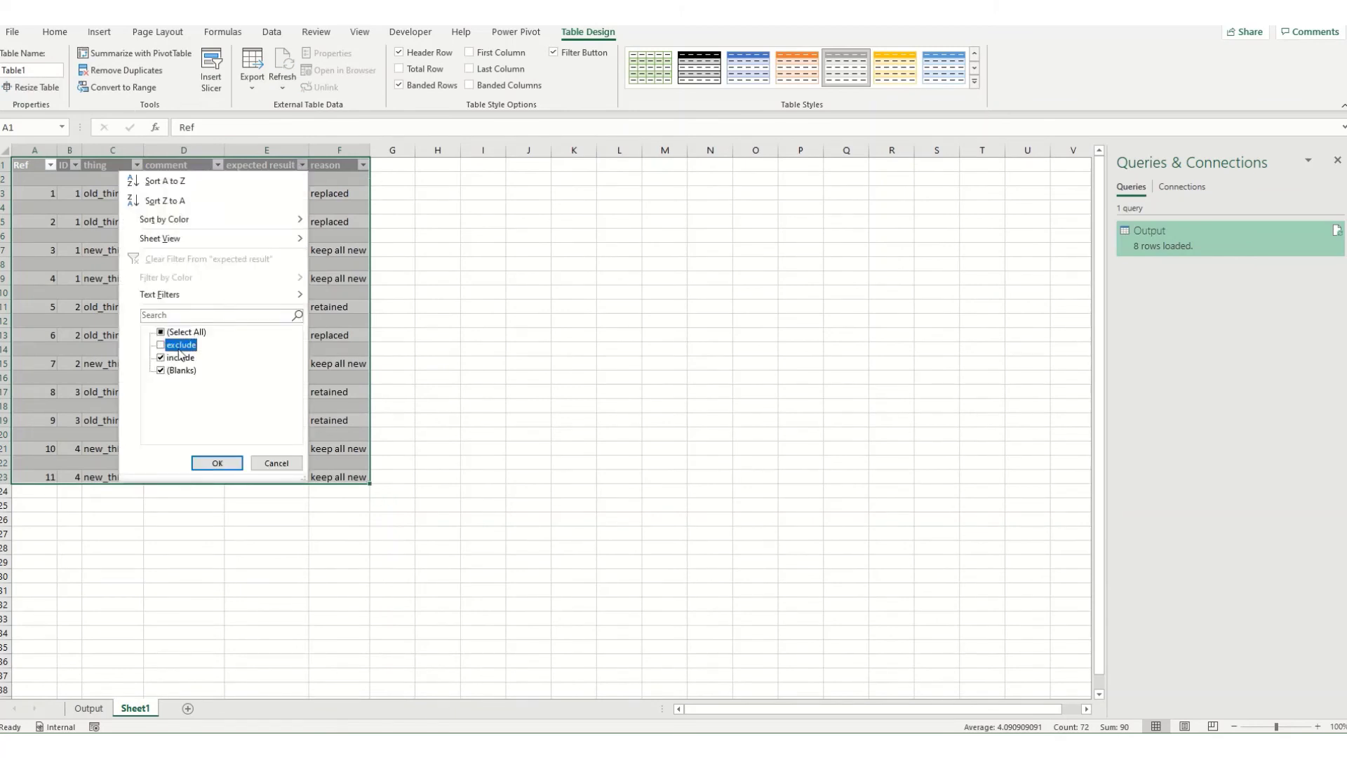
click(217, 463)
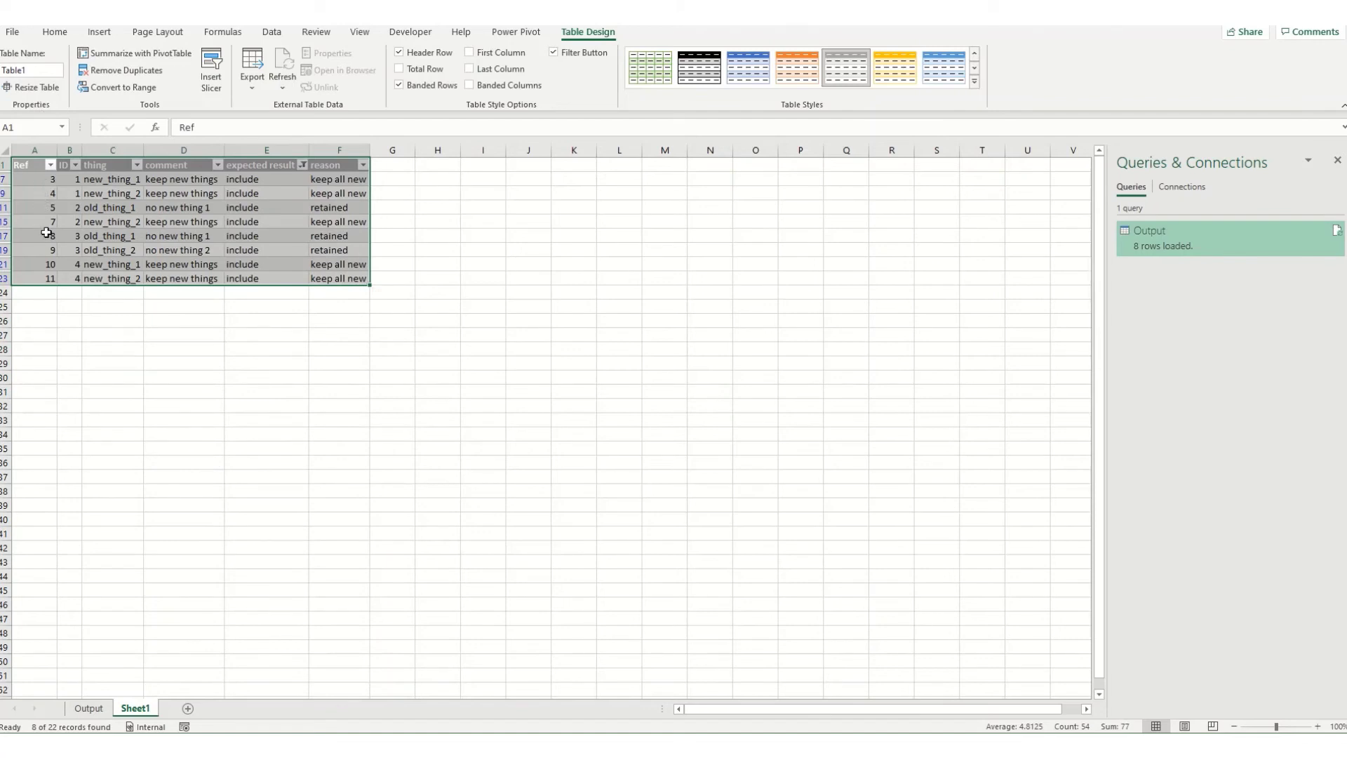
click(173, 334)
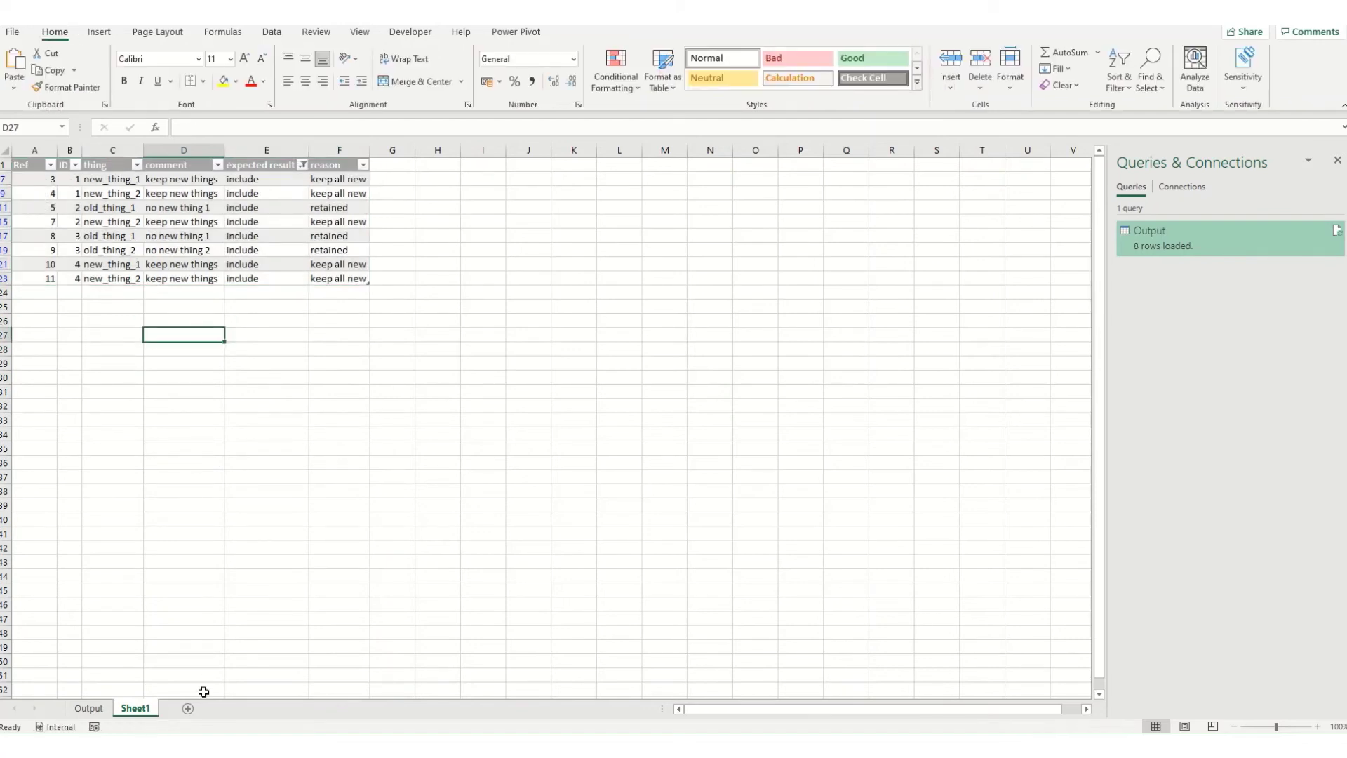
click(88, 707)
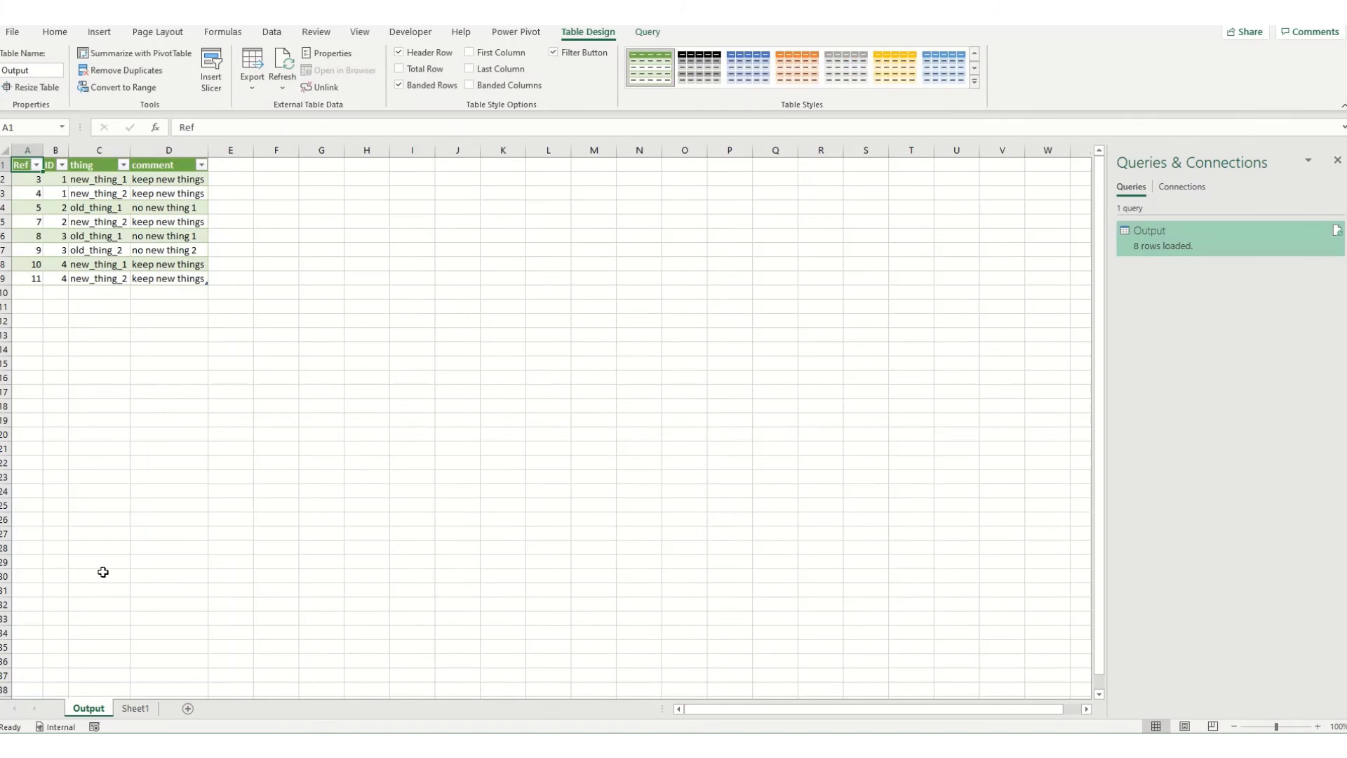
click(135, 708)
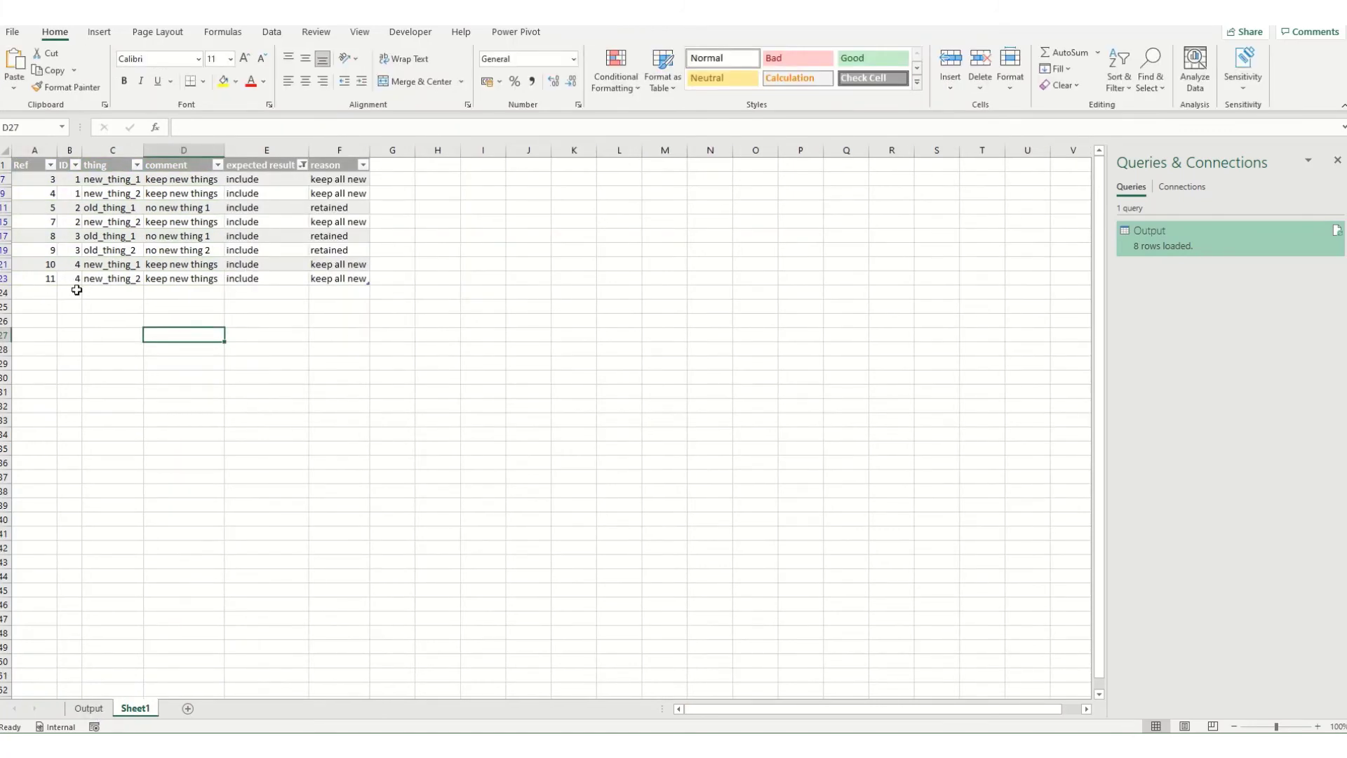
Start a new table row below the data with Ref 12 and ID 4.
click(38, 291)
key(Tab)
text(2)
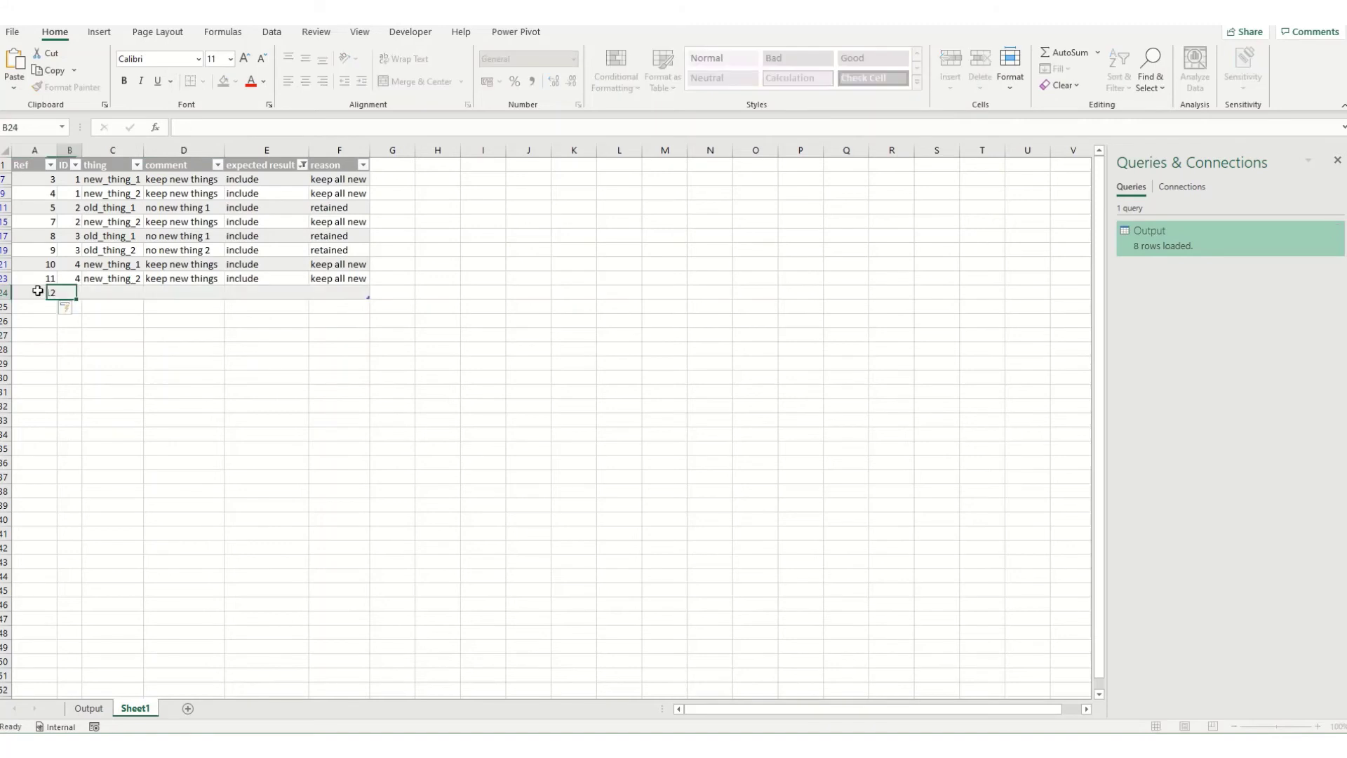
key(Escape)
text(4)
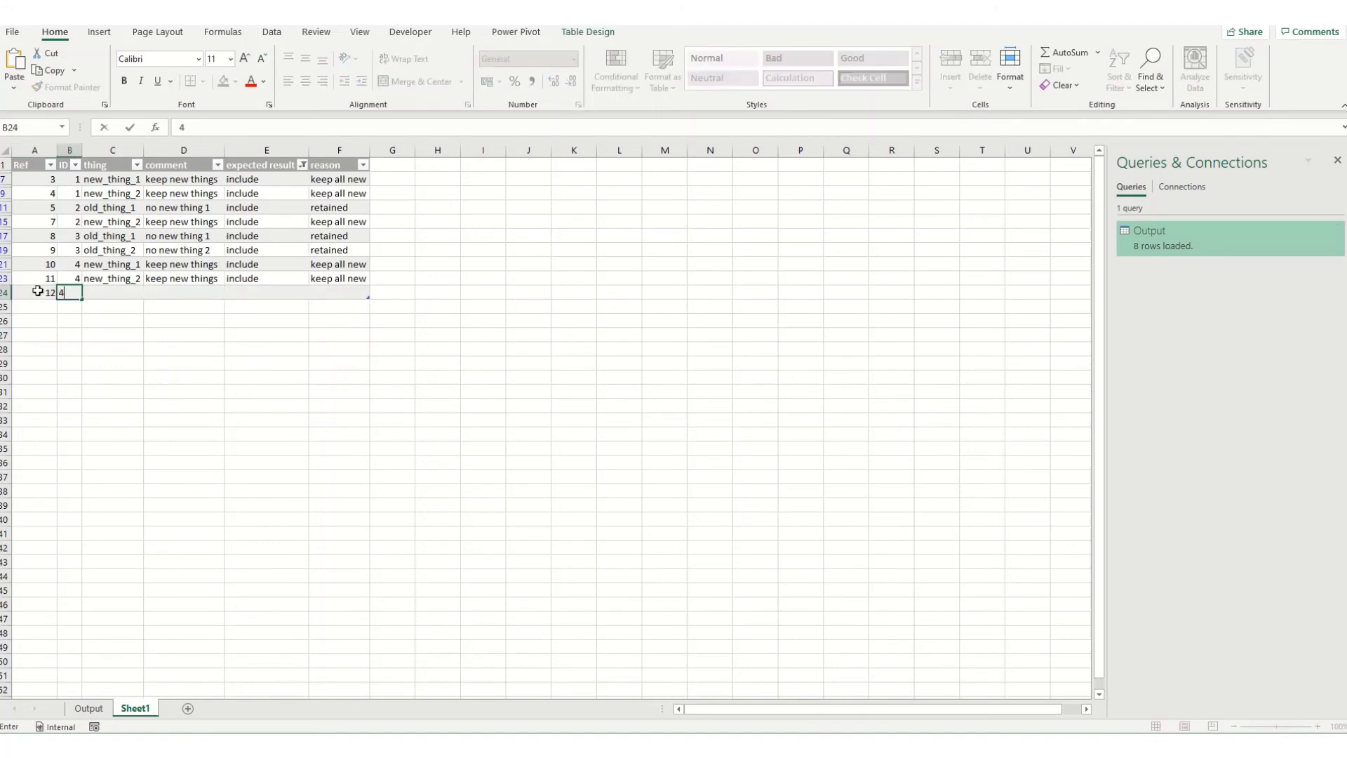
key(Tab)
Copy new_thing_1 and no new thing 2 into the new row's thing and comment cells.
key(Up)
key(Up)
key(ctrl+c)
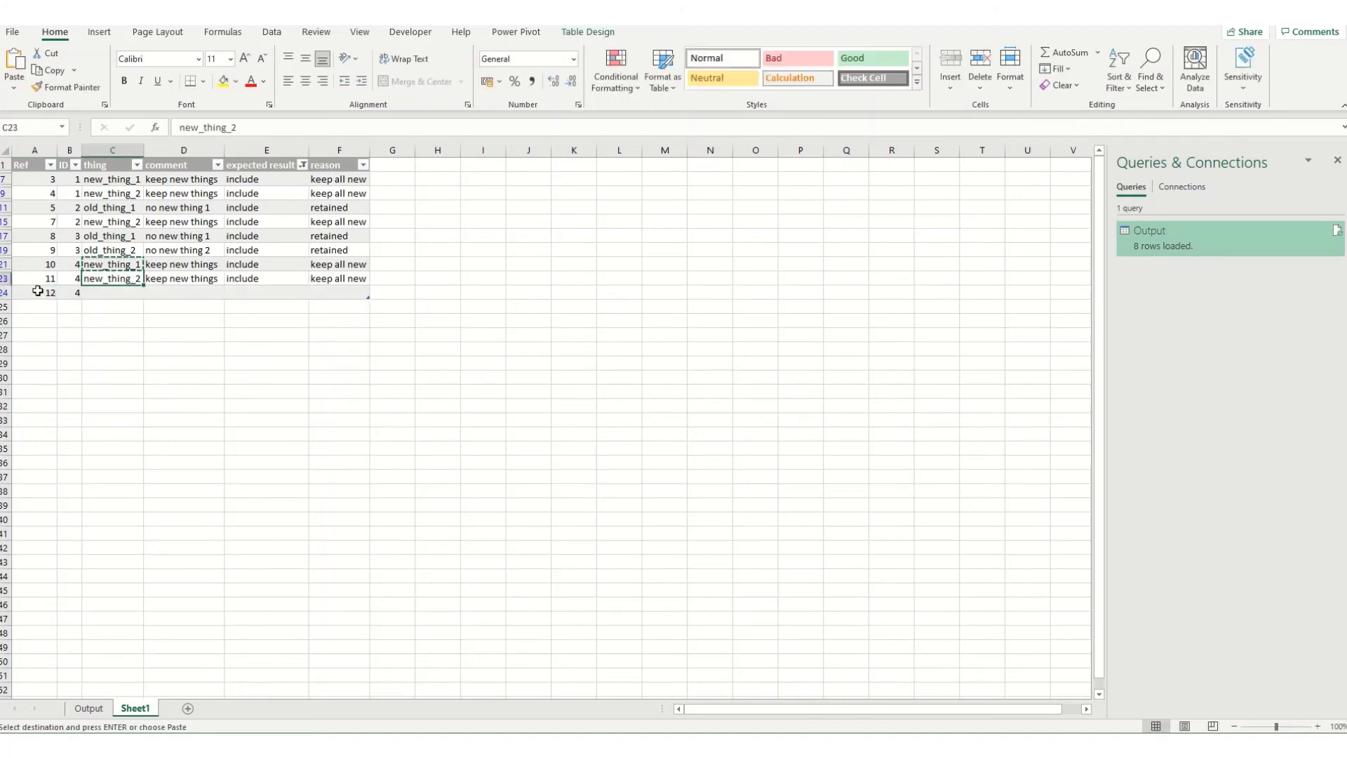
key(Down)
key(Down)
key(ctrl+v)
key(Right)
key(Right)
key(Up)
key(Up)
key(Up)
key(Left)
key(ctrl+c)
key(Down)
key(Down)
key(Down)
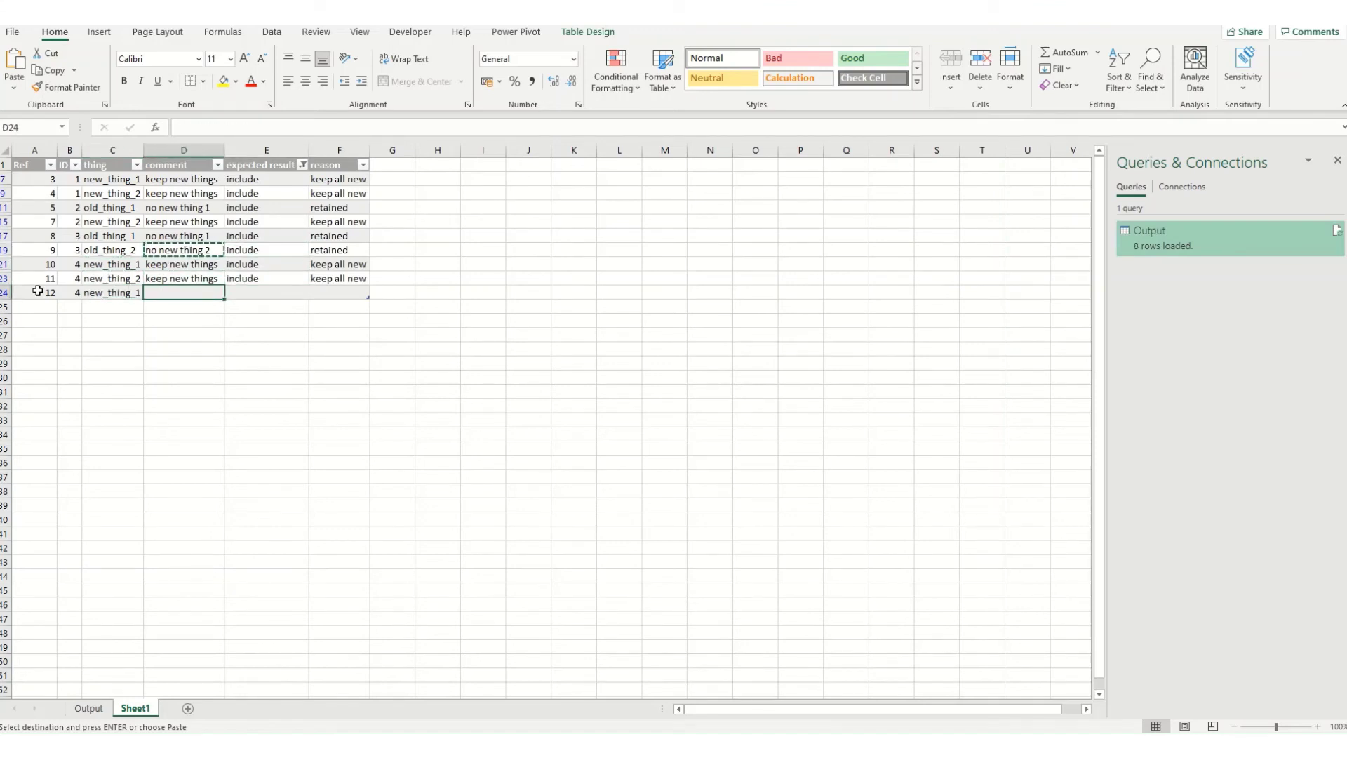
key(ctrl+v)
key(Right)
key(Left)
key(Left)
key(Left)
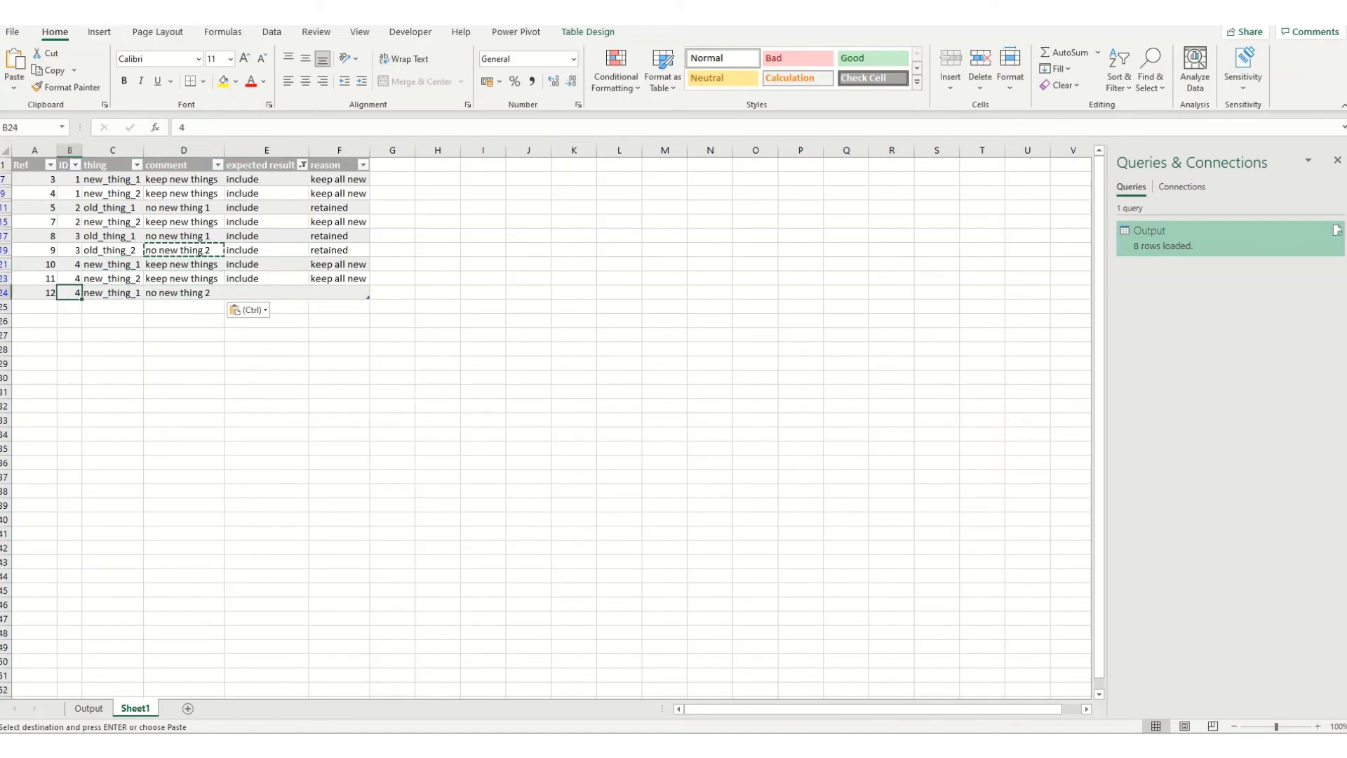
Refresh All and check that the Output sheet now shows 9 rows.
key(Escape)
click(272, 33)
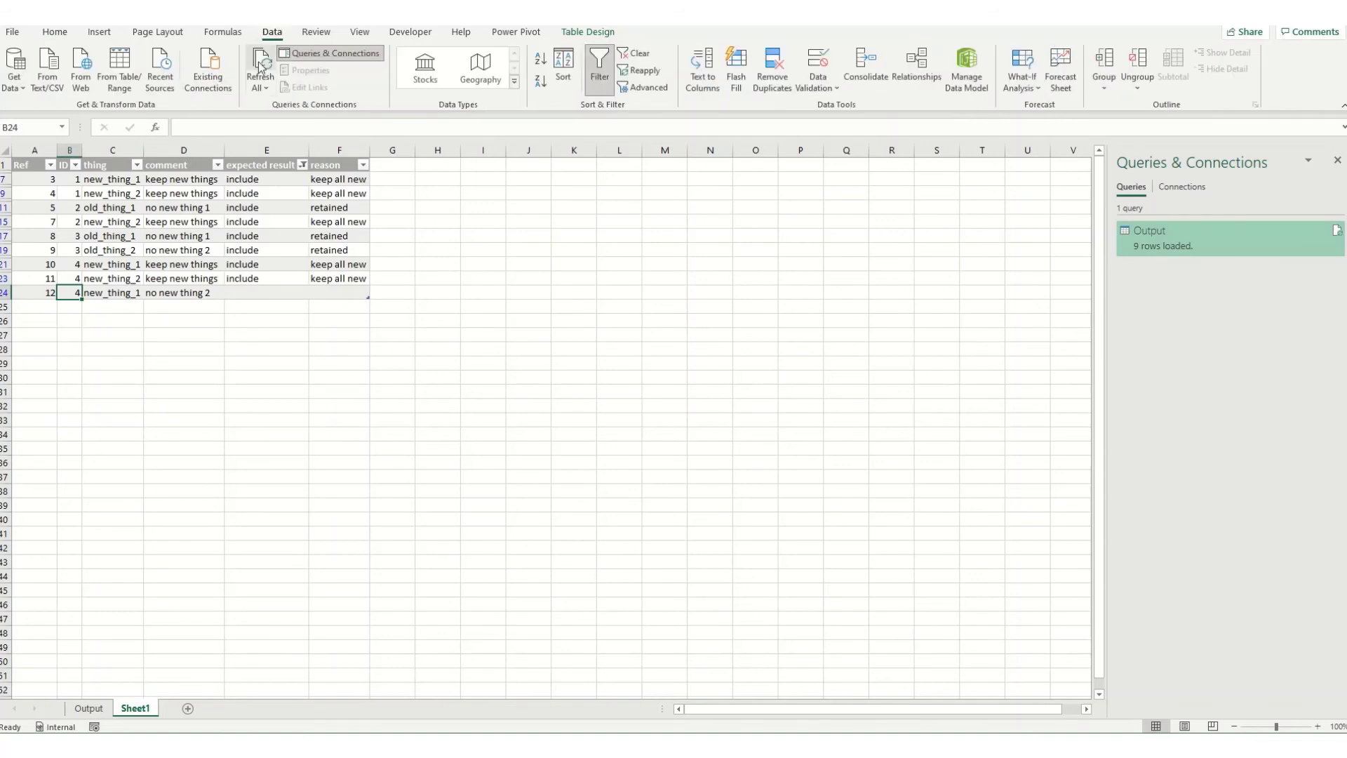
click(88, 708)
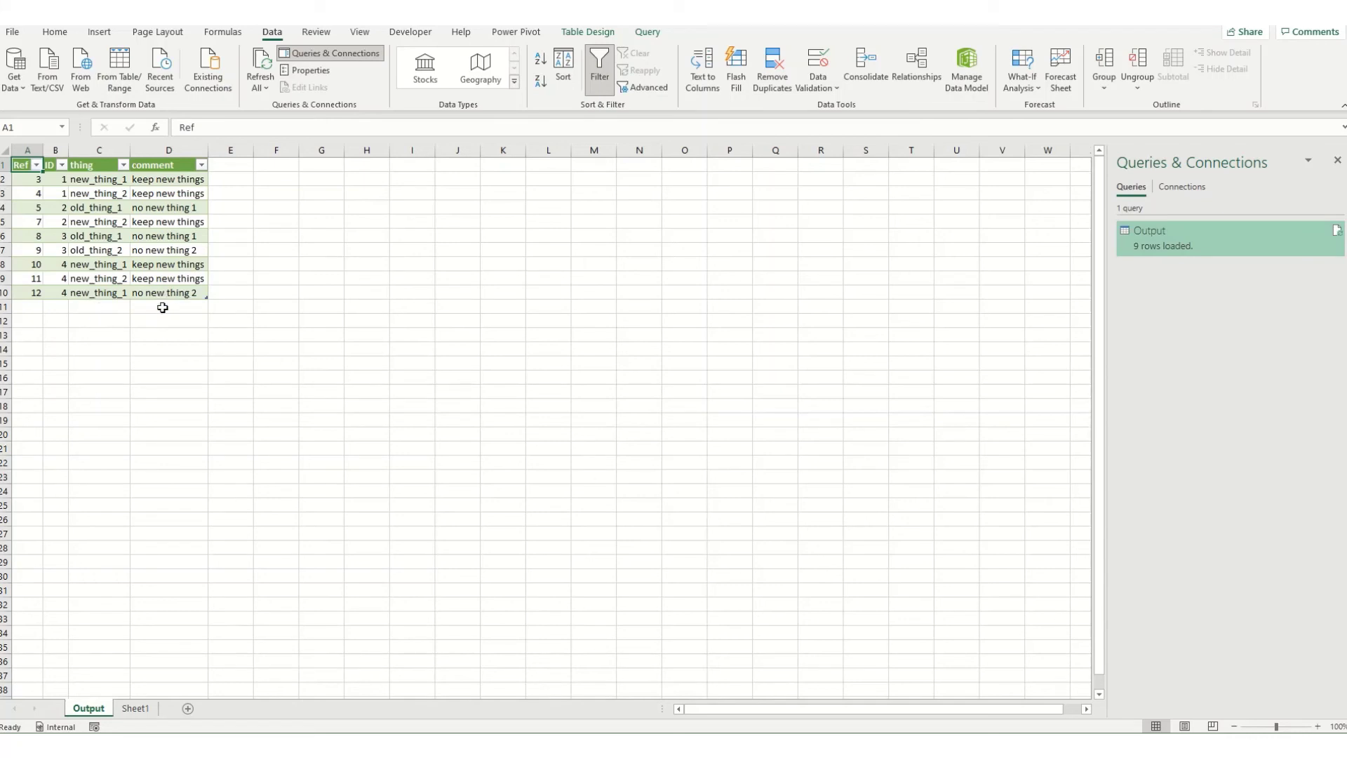
click(135, 708)
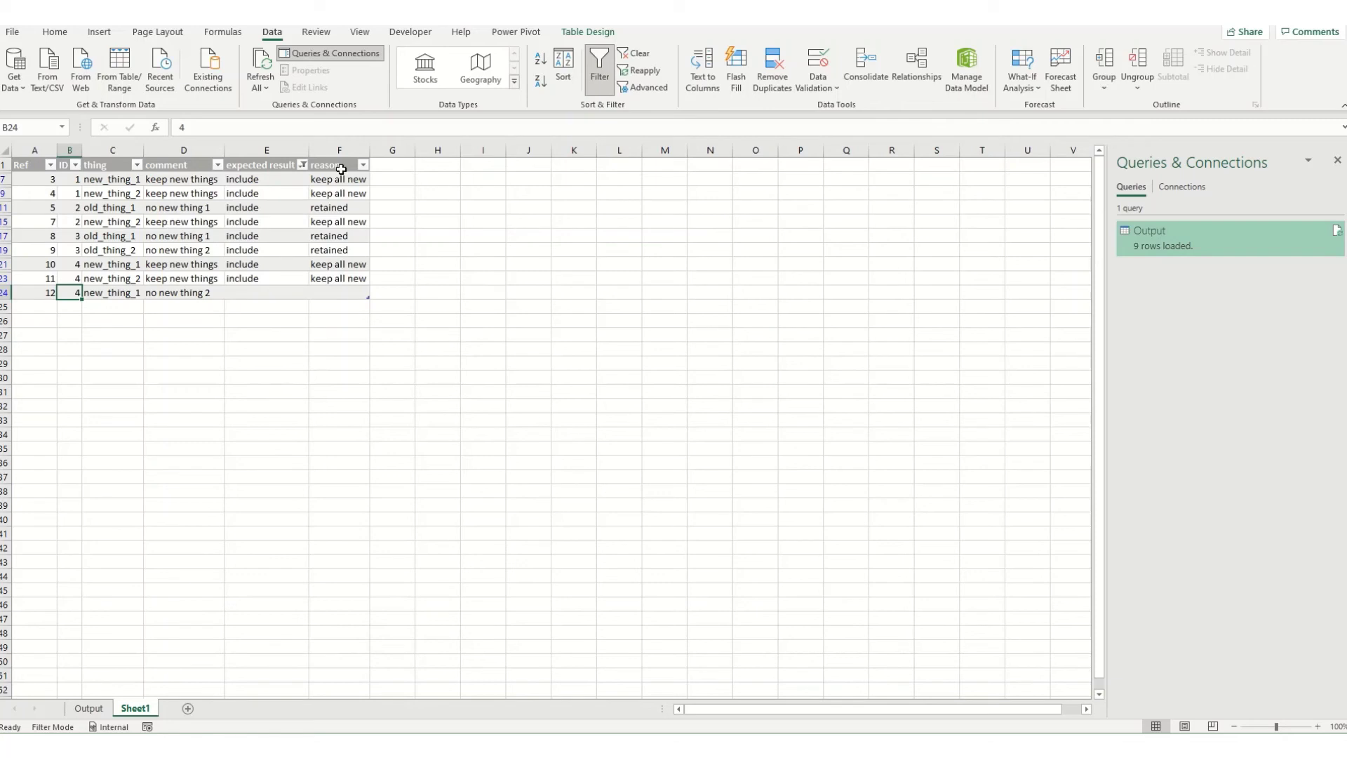
Clear the expected result filter so all Sheet1 rows show again.
click(302, 165)
click(162, 332)
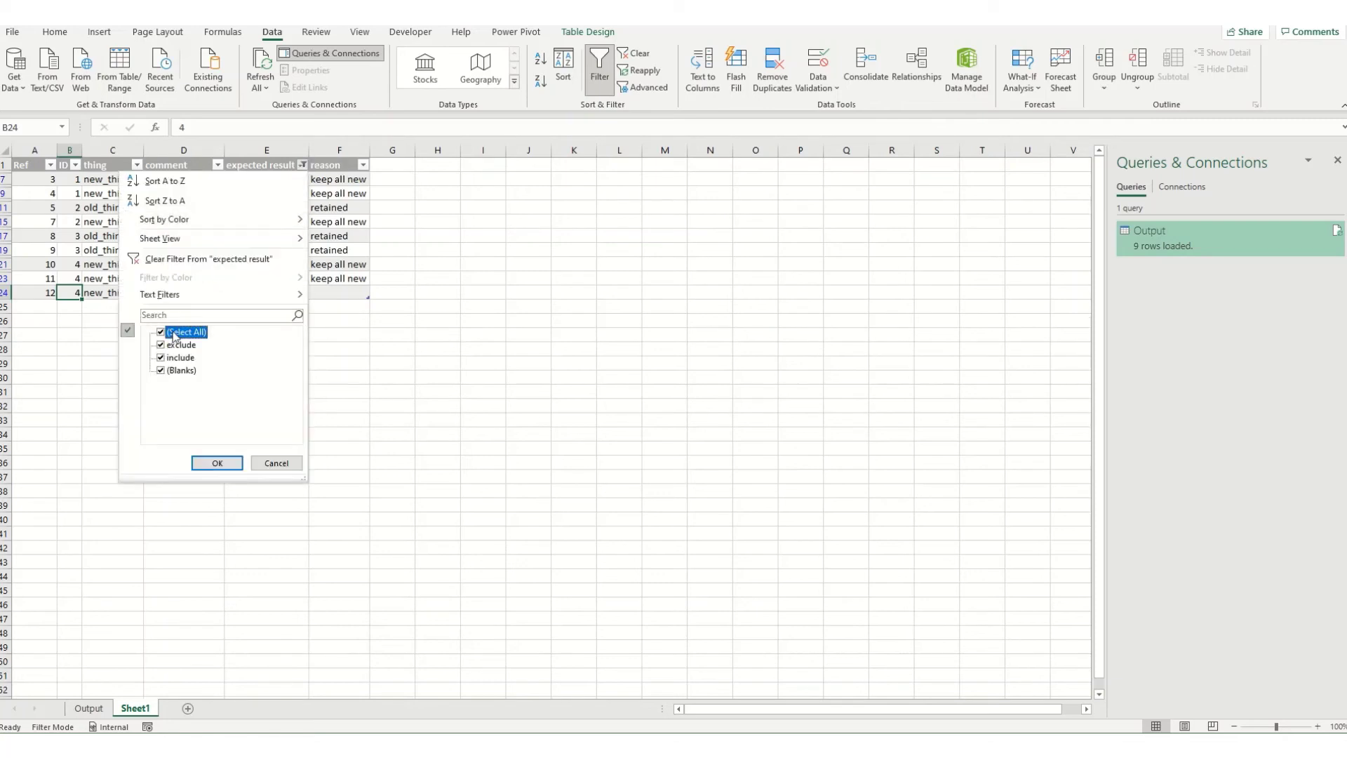
click(217, 463)
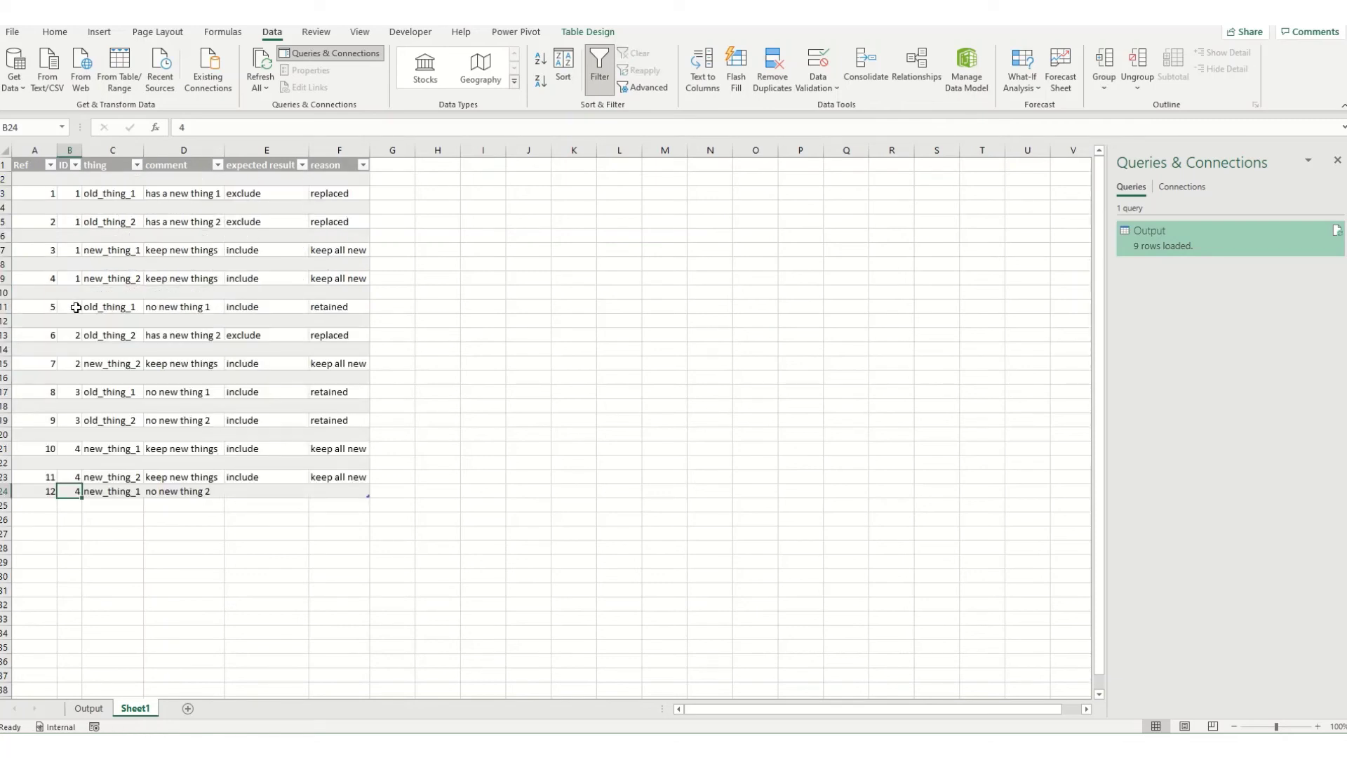
Copy the rows for Refs 5 to 7 and paste them below the table.
drag(47, 307, 321, 372)
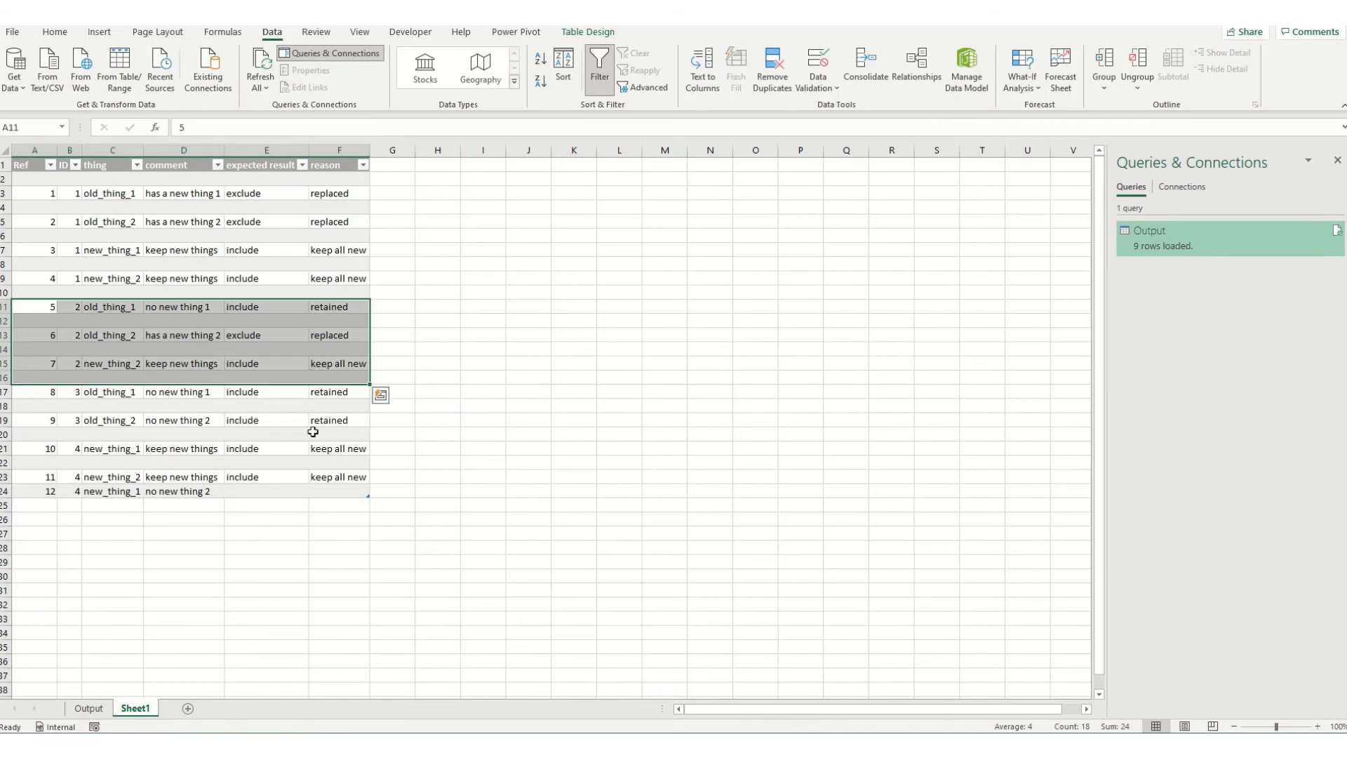
key(ctrl+c)
key(ctrl+Home)
key(ctrl+a)
click(42, 503)
key(ctrl+v)
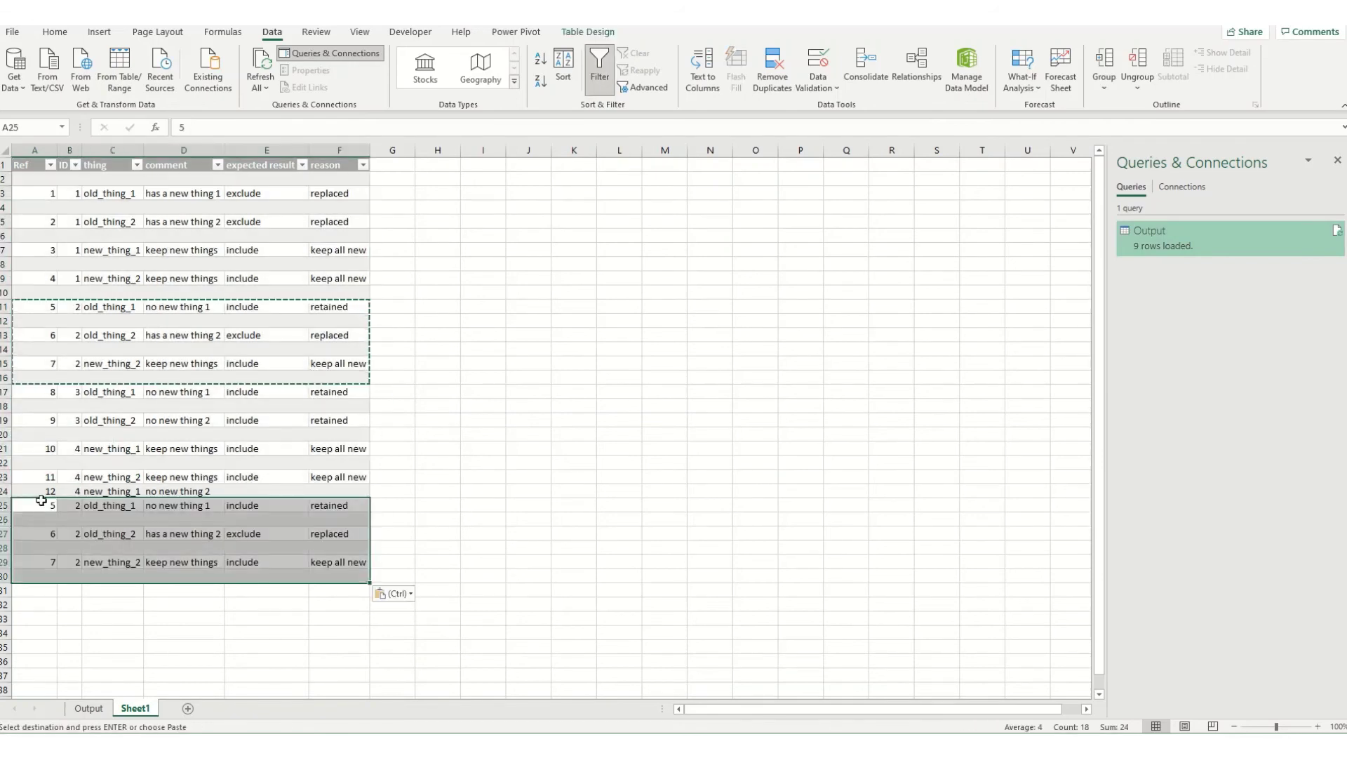
Renumber the pasted rows' Refs as 13, 14 and 15.
click(40, 505)
text(13)
key(Return)
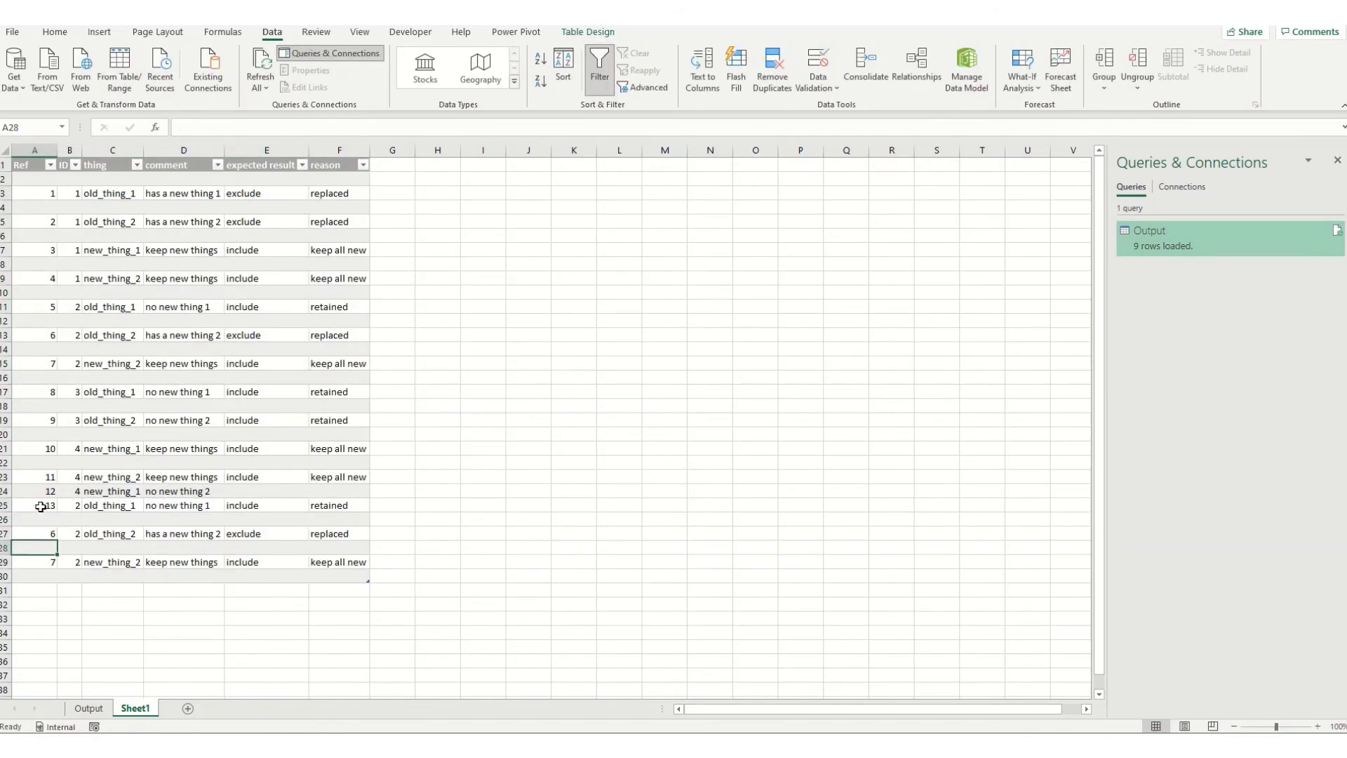
key(Return)
text(14)
key(Return)
key(Return)
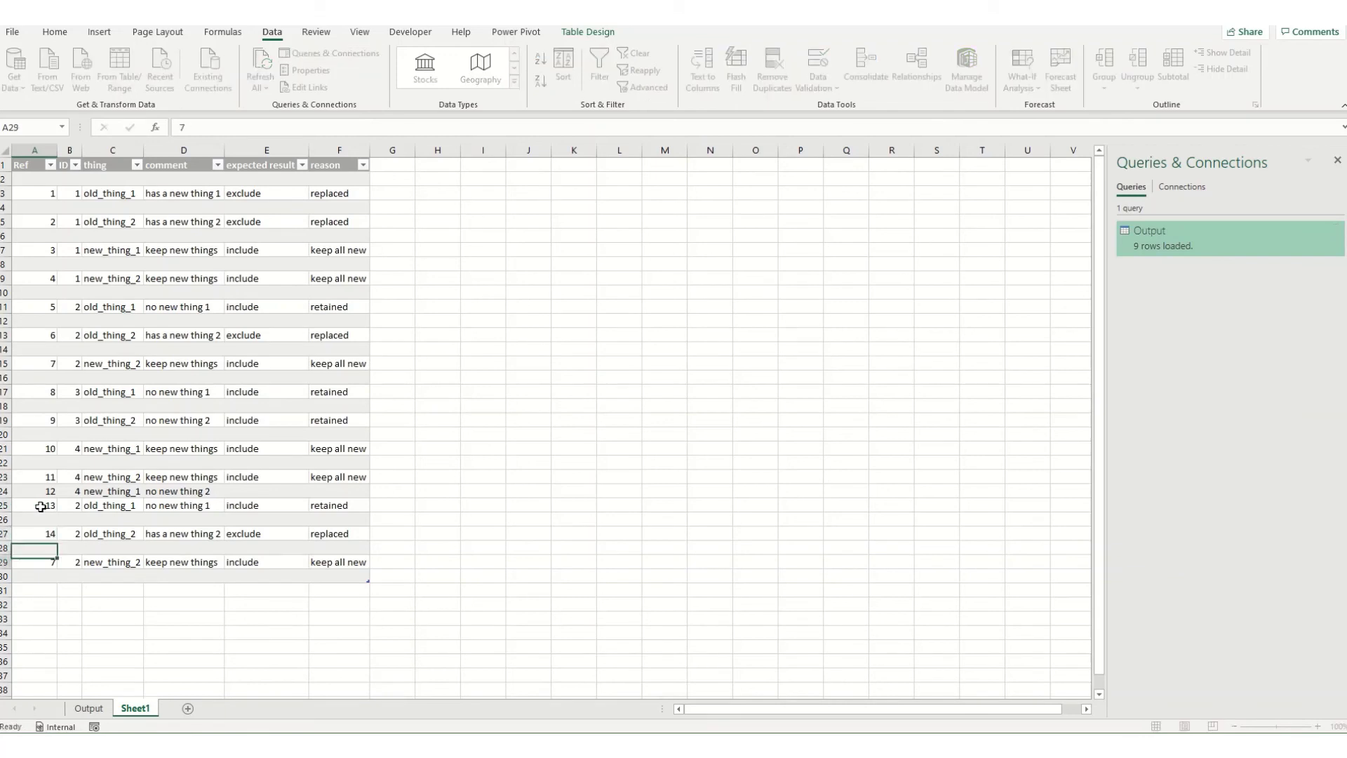
text(15)
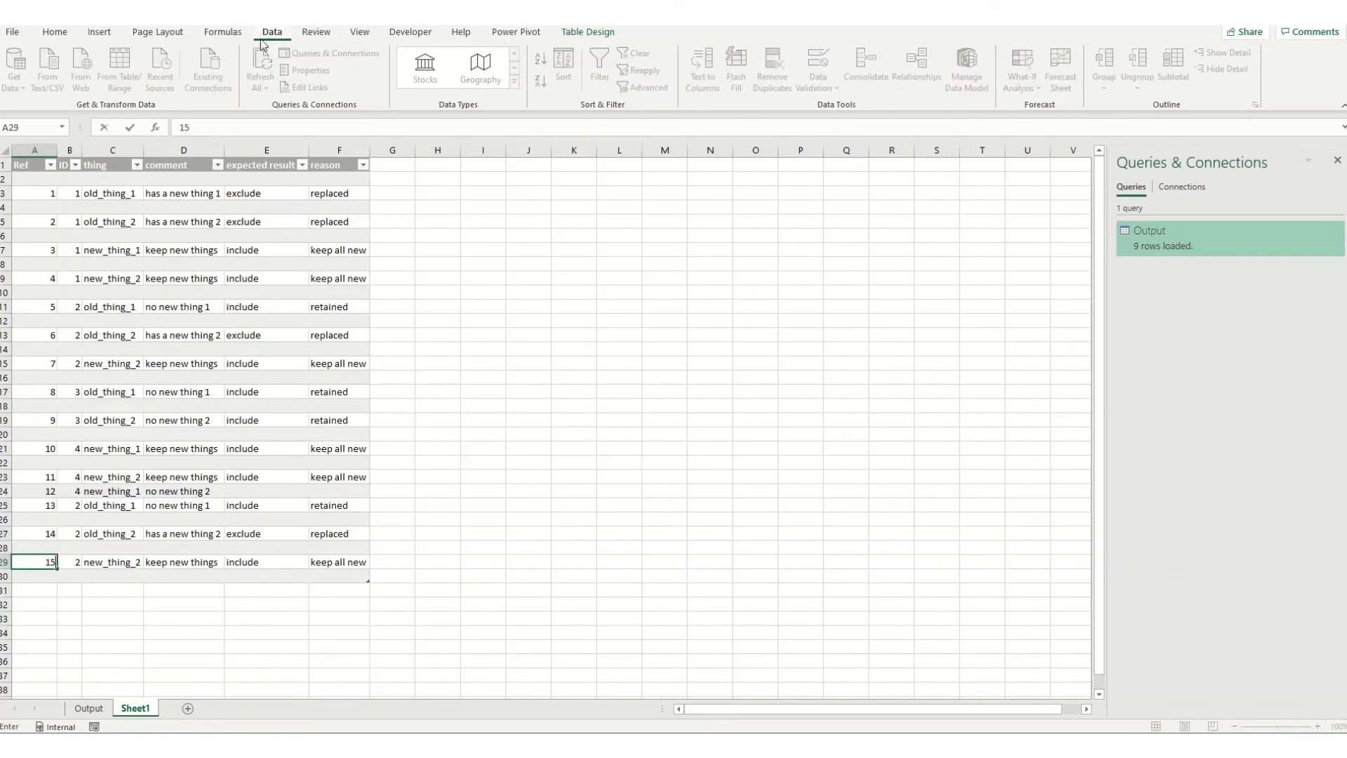
drag(285, 222, 286, 230)
Refresh All, then confirm the Output sheet's 11 rows include Refs 13 and 15 but not 14, and return to Sheet1.
click(260, 63)
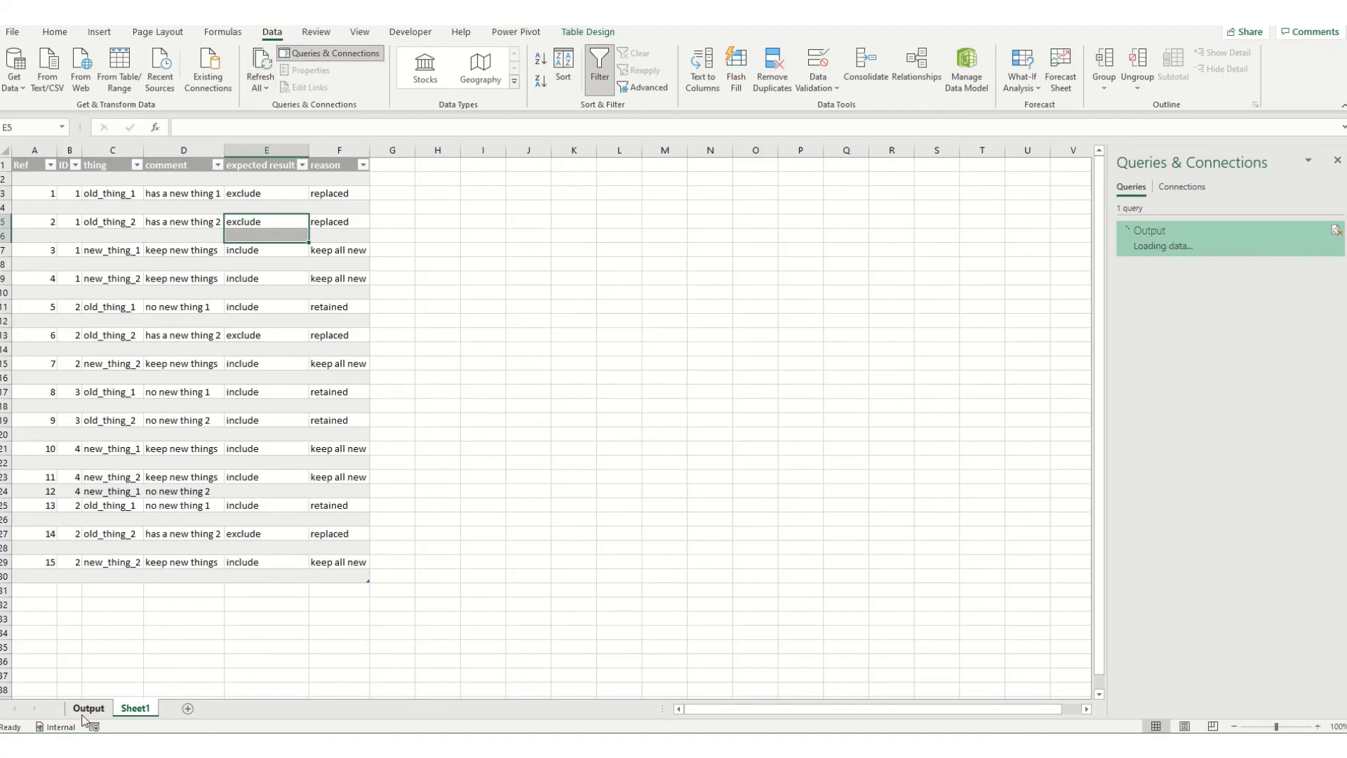
click(88, 708)
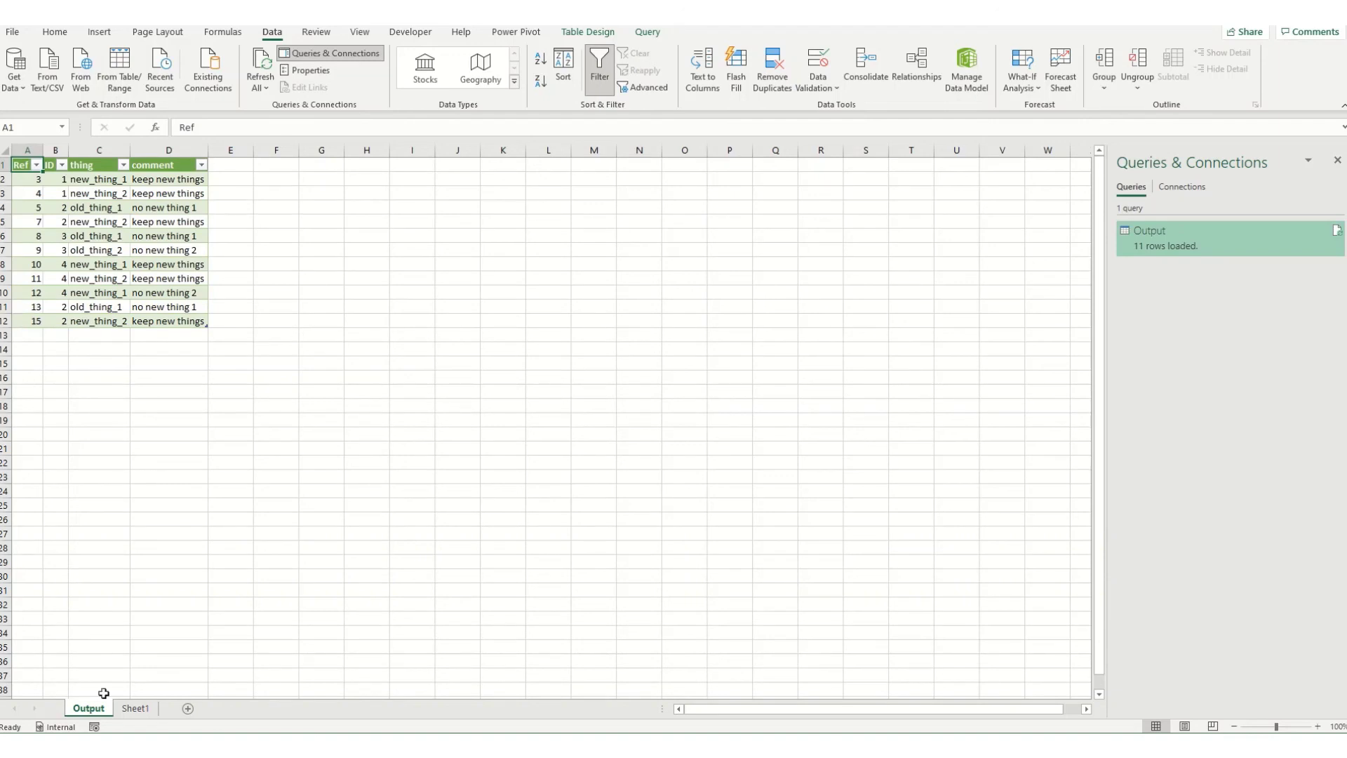
click(138, 710)
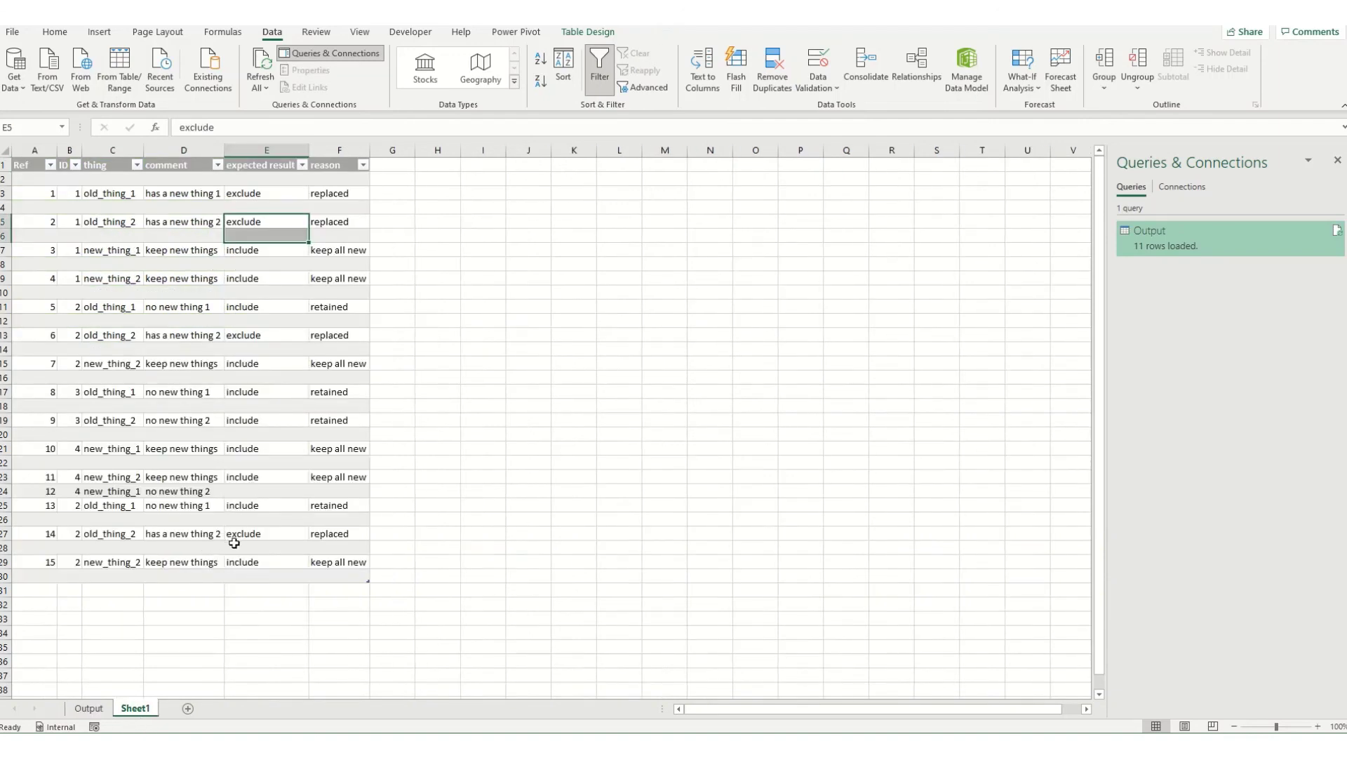